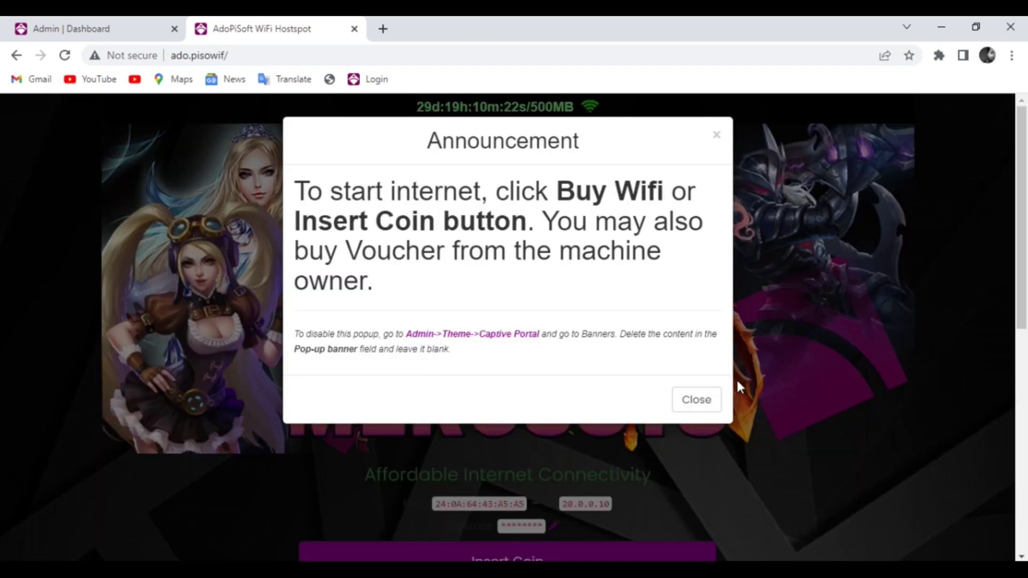
Dismiss the announcement popup on the MERCUSYS portal and scroll through the page.
click(713, 397)
scroll(739, 402, down, 6)
scroll(737, 402, up, 5)
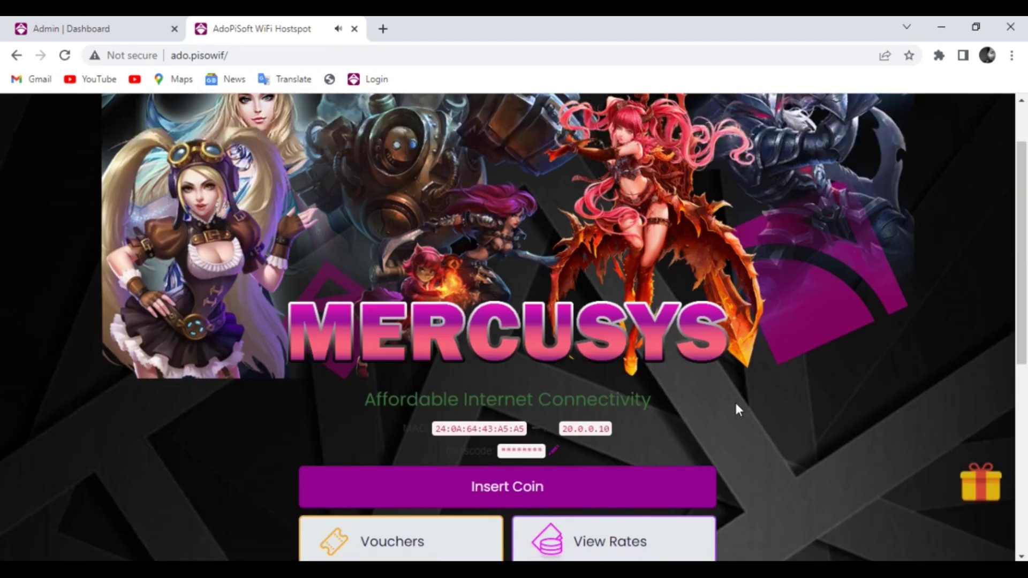
ctrl+scroll(734, 400, up, 2)
scroll(734, 403, down, 1)
Reload the ado.portal page from the address bar and scroll to review it.
click(311, 56)
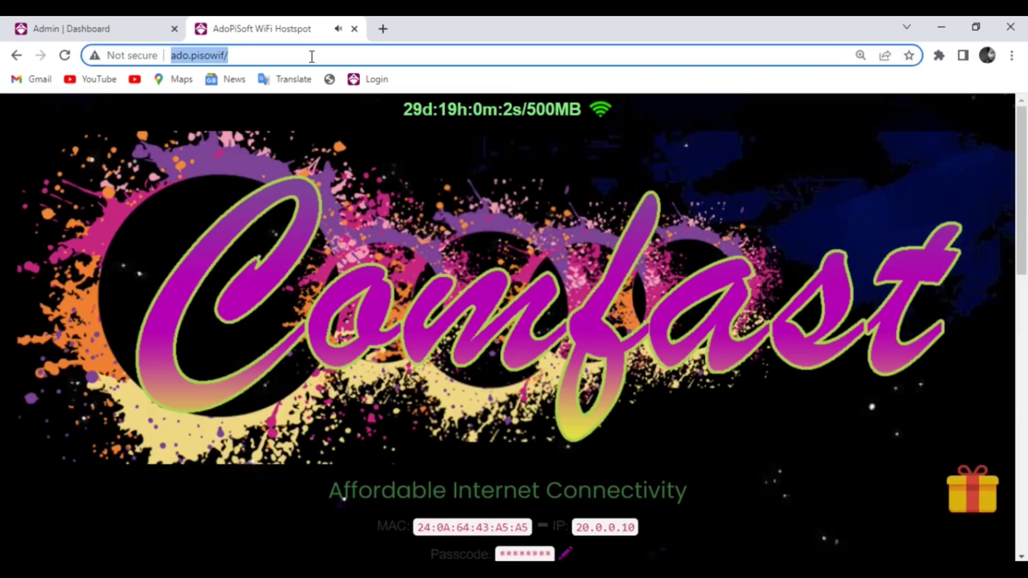
key(Return)
scroll(698, 358, down, 5)
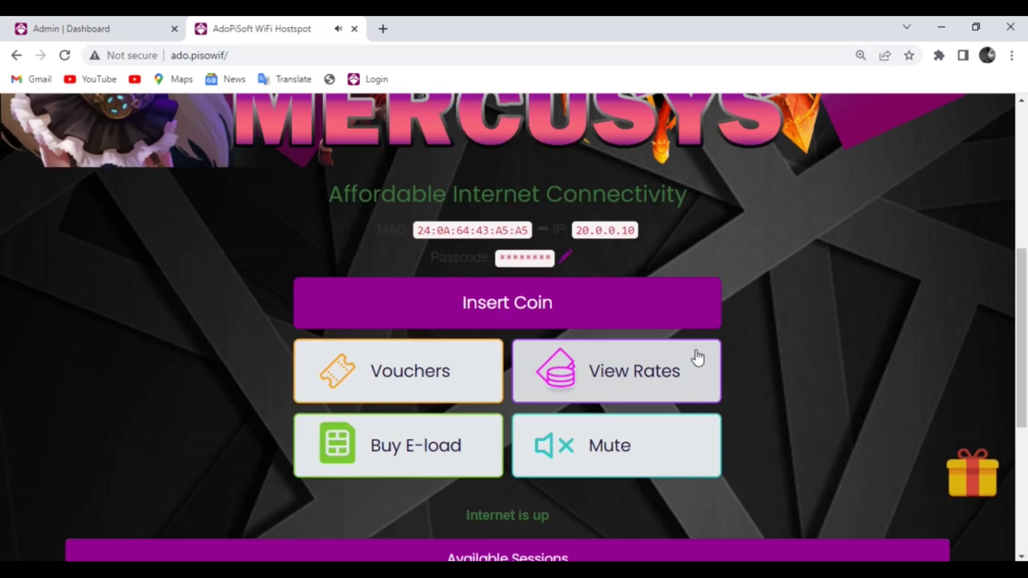
scroll(697, 358, up, 4)
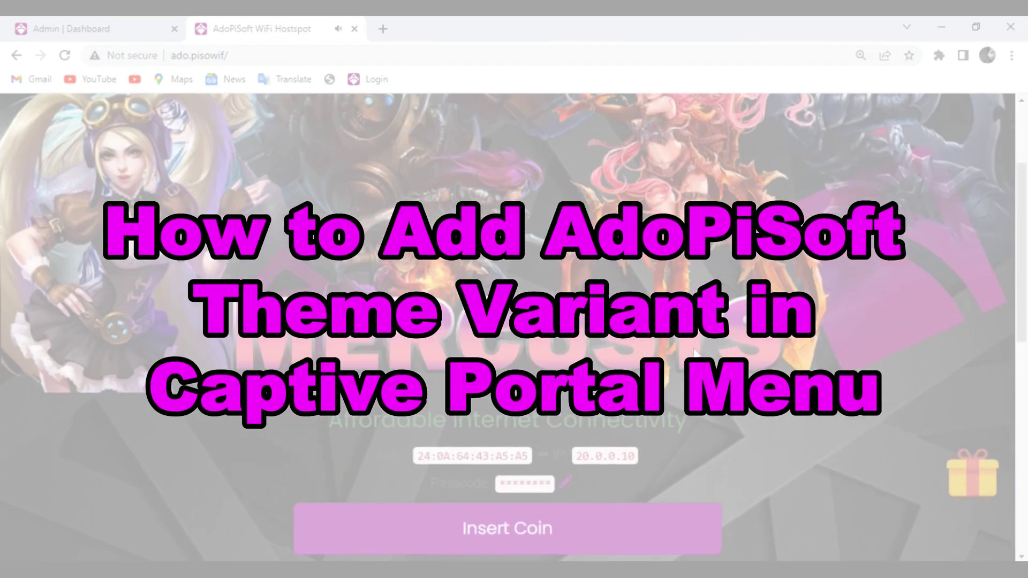
scroll(695, 352, up, 3)
scroll(684, 349, down, 1)
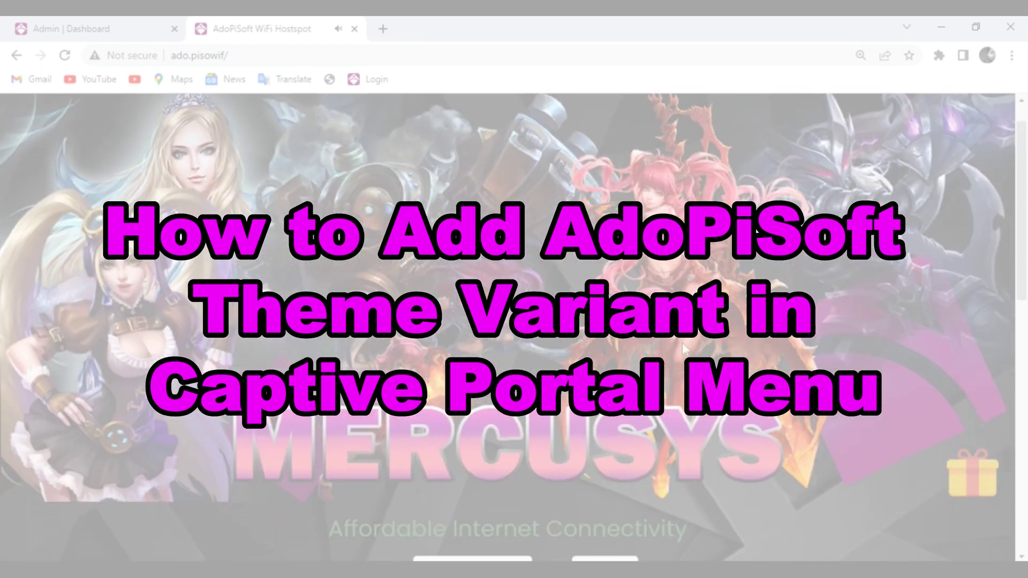
scroll(684, 349, down, 8)
scroll(684, 349, up, 7)
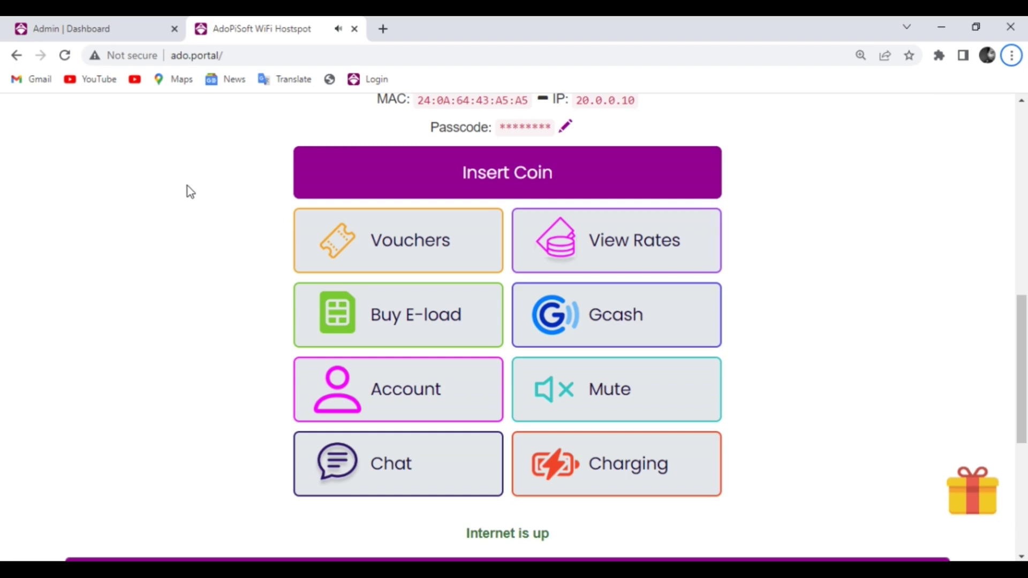
Switch to the Admin Dashboard and scroll the sidebar to the Captive Portal theme settings.
click(80, 29)
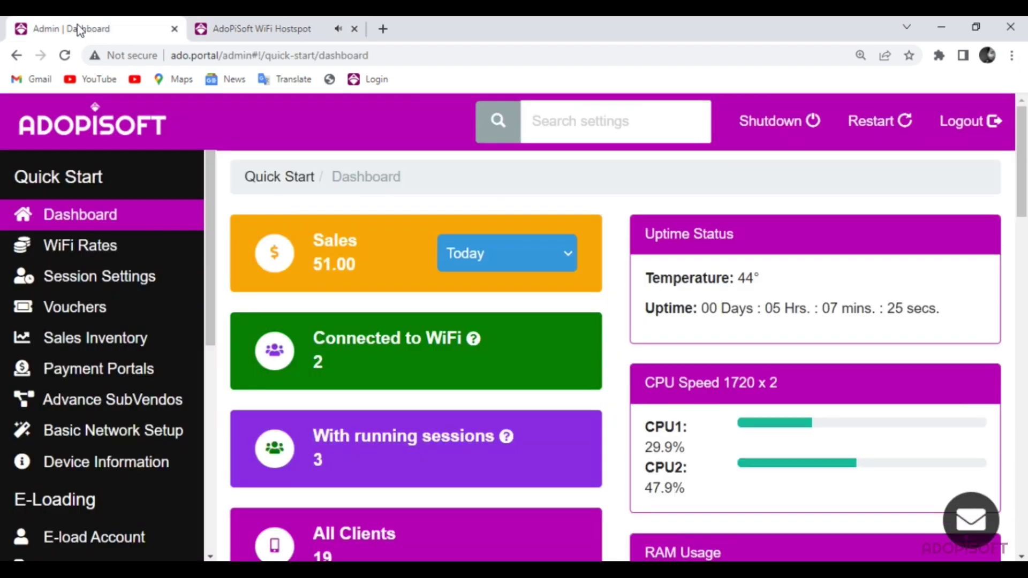
scroll(287, 282, down, 5)
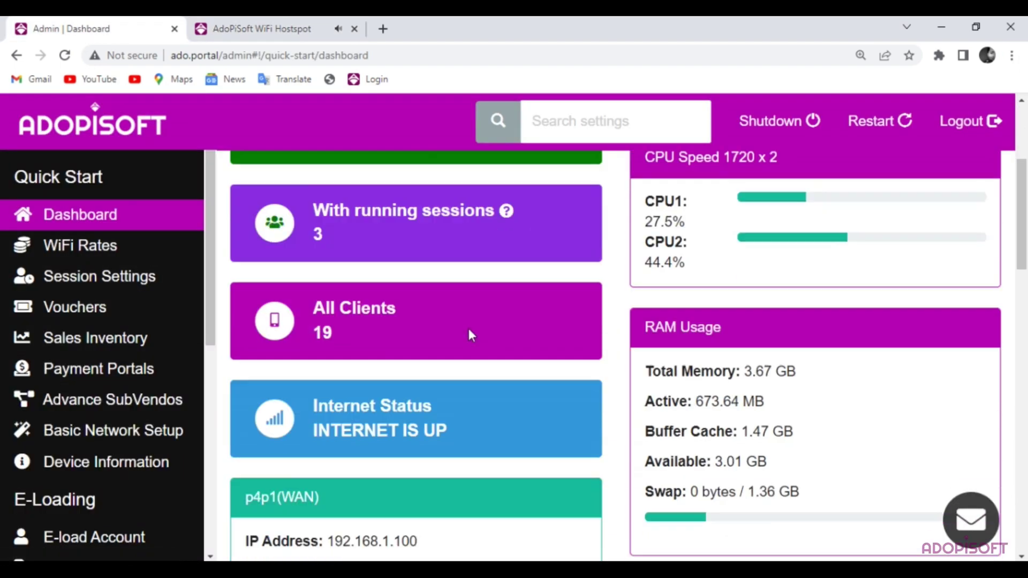
scroll(452, 374, down, 15)
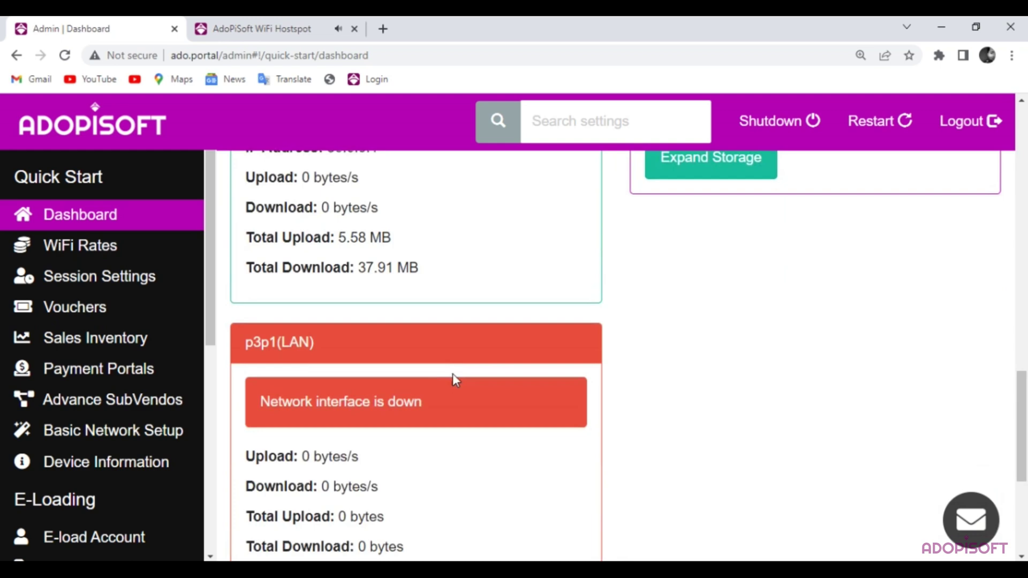
scroll(503, 345, up, 15)
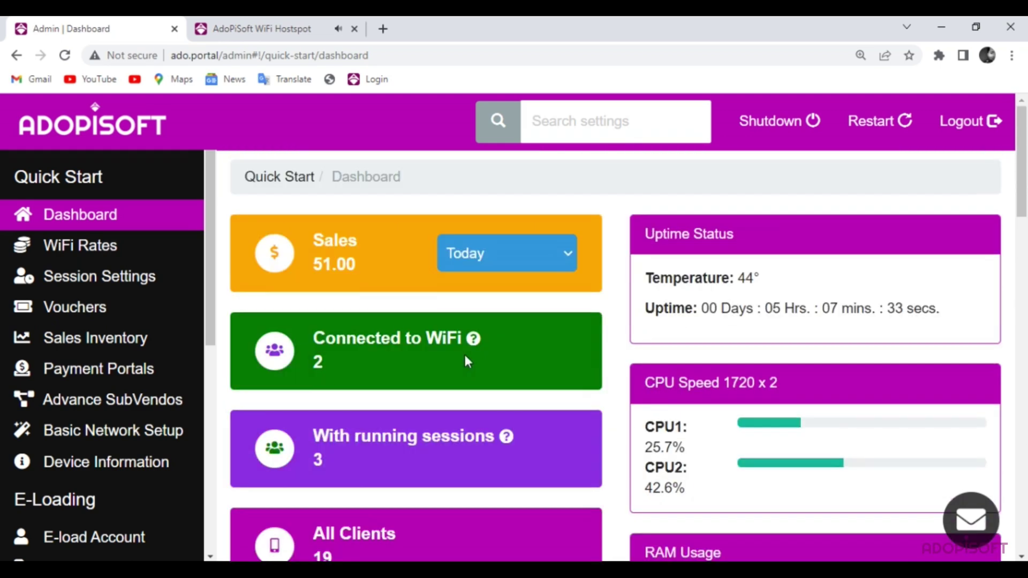
scroll(115, 385, down, 7)
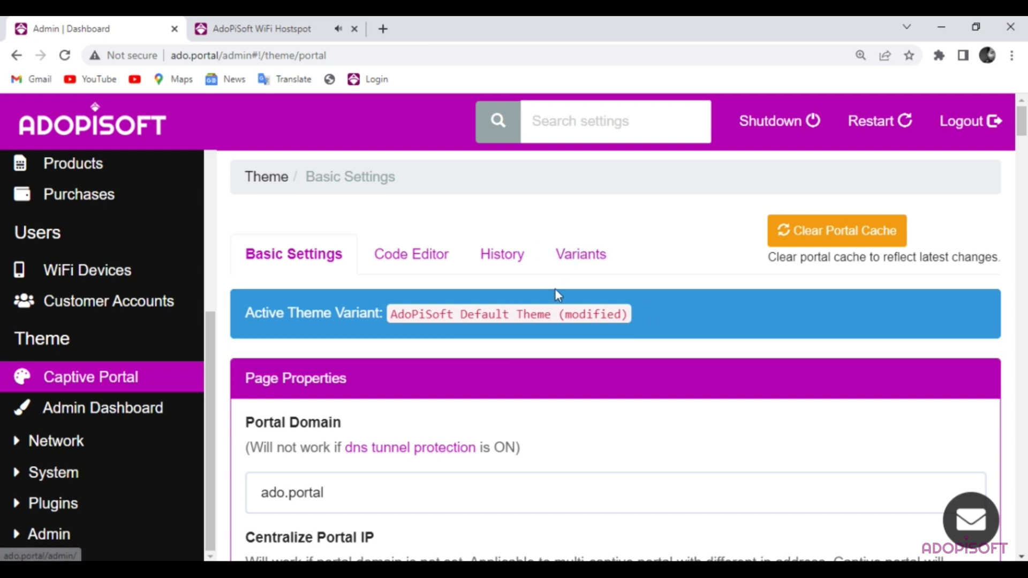
Open the Theme Variants table listing the default and modified AdoPiSoft themes.
click(567, 268)
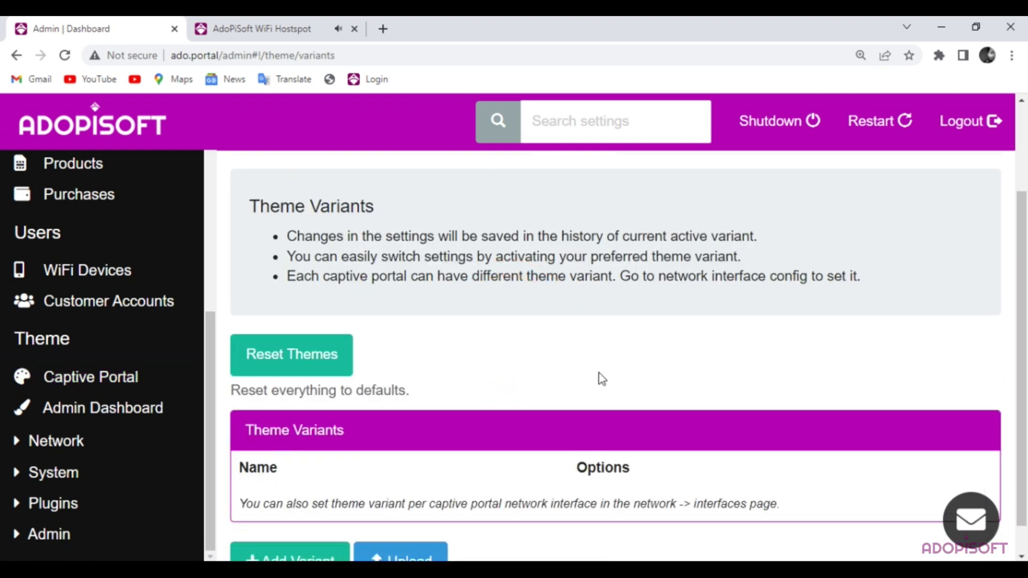
scroll(642, 353, down, 1)
scroll(608, 344, down, 2)
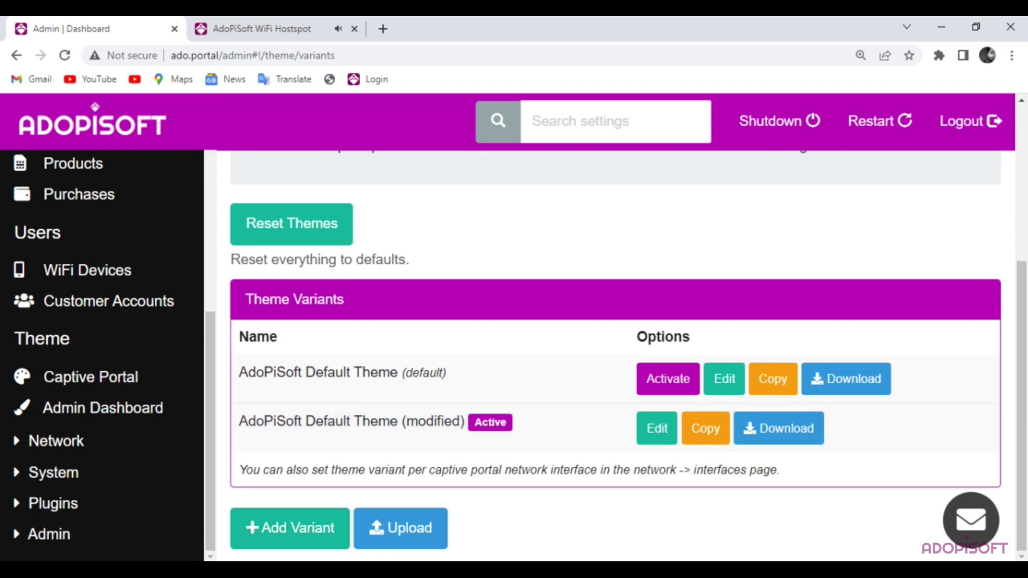
Check which Wi-Fi network the computer is connected to in the tray flyout.
click(808, 572)
click(824, 520)
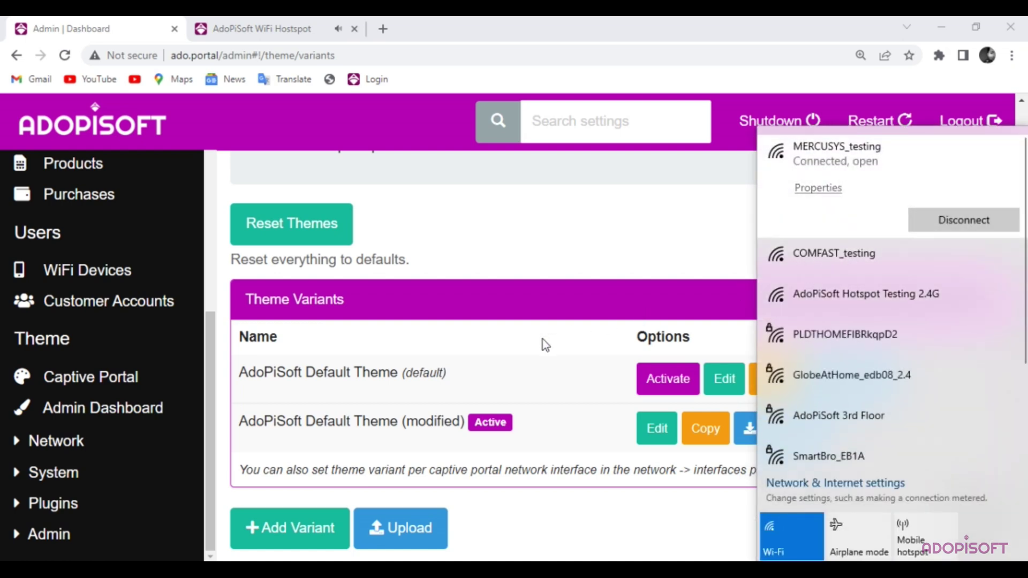
click(431, 393)
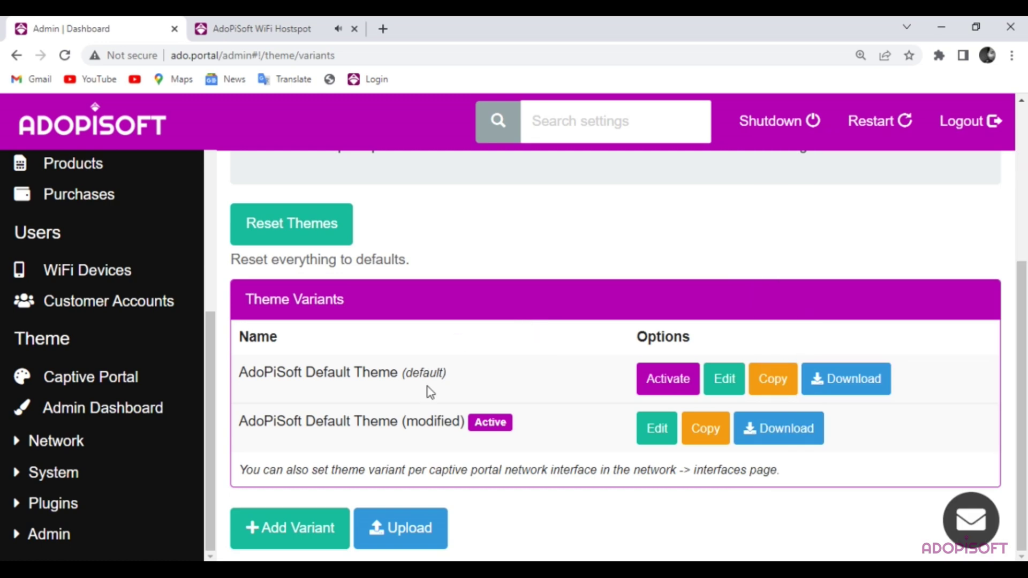
Add a new theme variant named MERCUSYS_testing from the name suggestions.
click(279, 541)
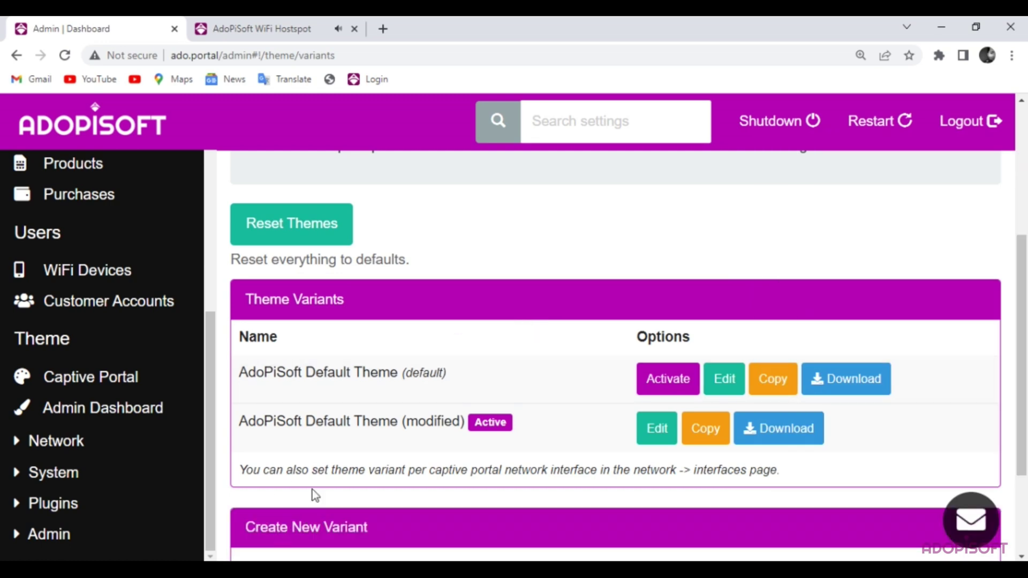
scroll(391, 489, down, 3)
click(331, 432)
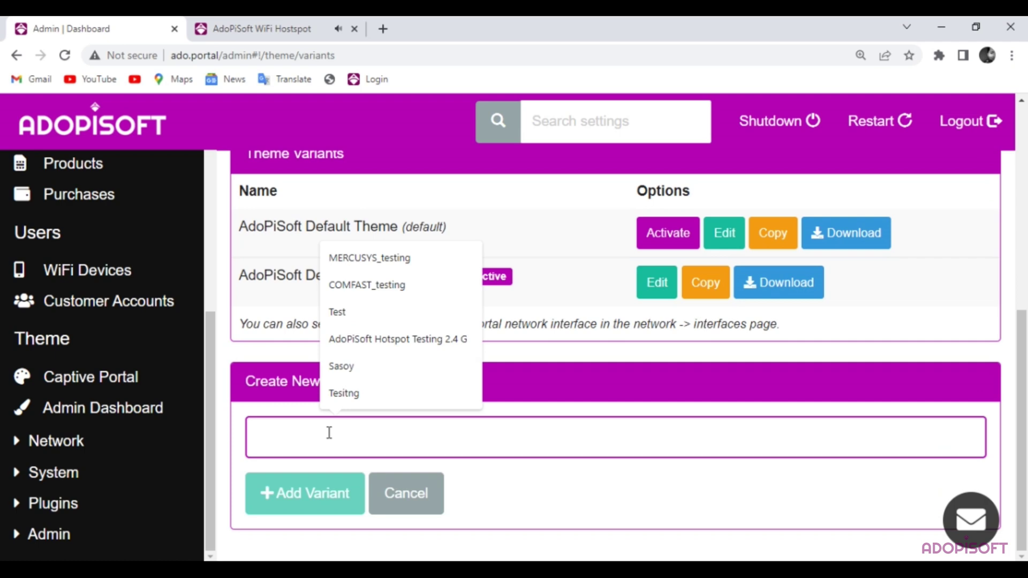
click(369, 258)
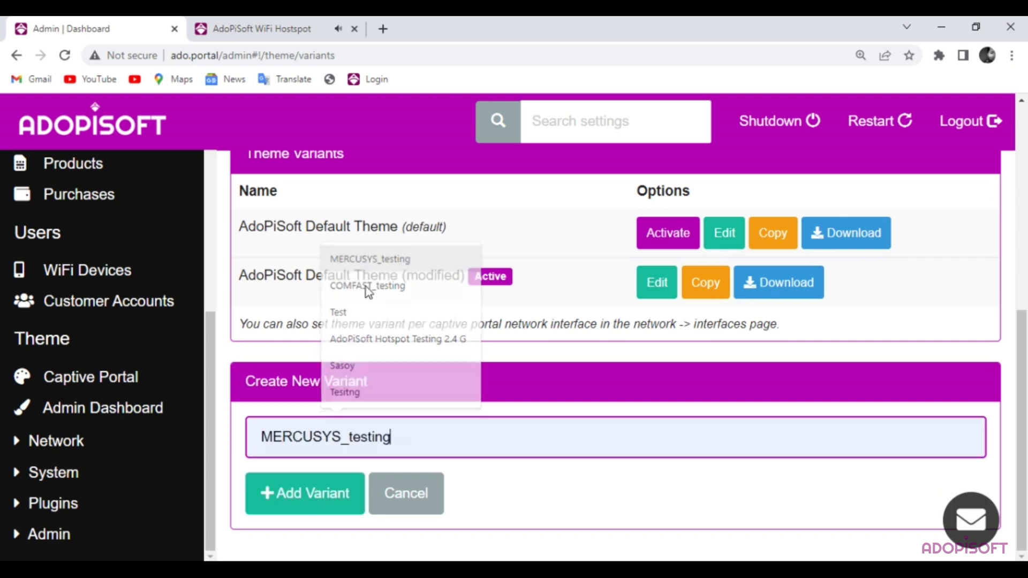
click(314, 503)
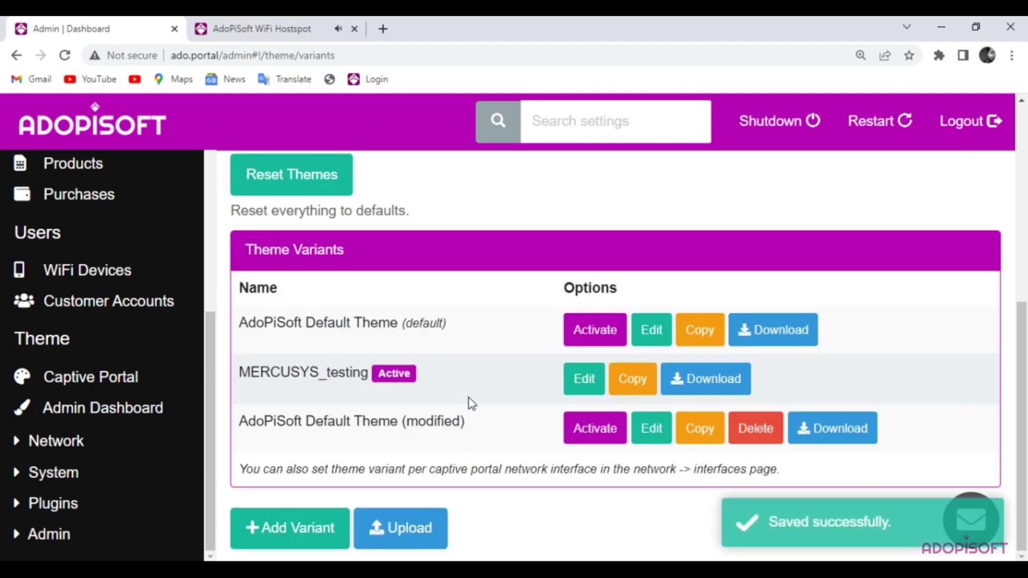
scroll(498, 391, up, 6)
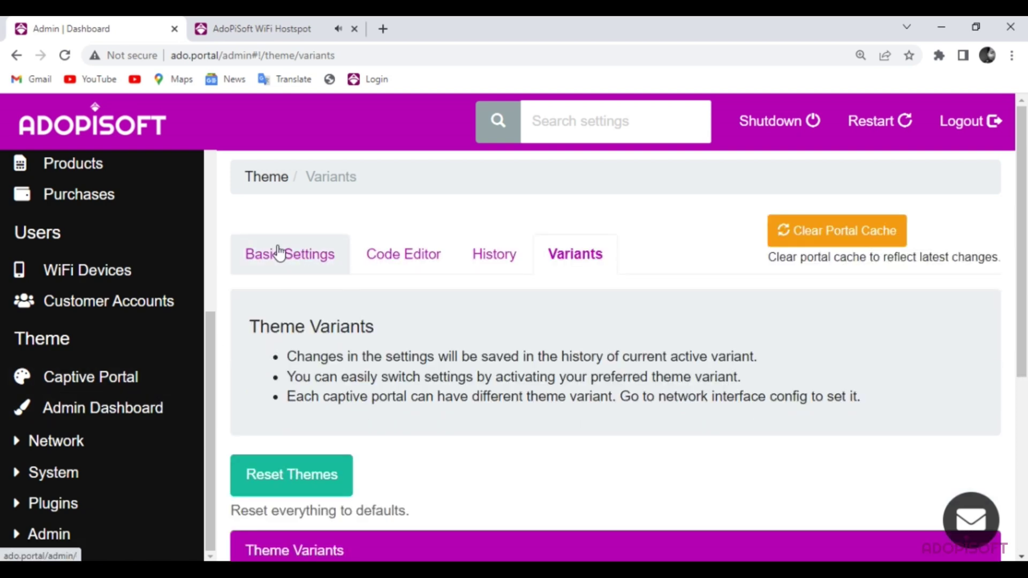
Open the Basic Settings page and glance at the live portal page.
click(278, 251)
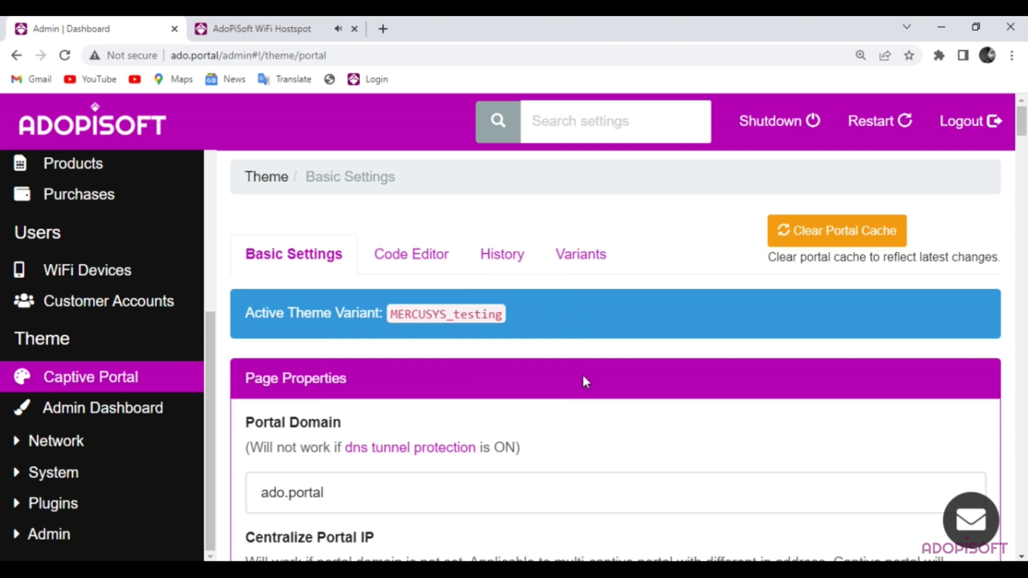
scroll(607, 386, down, 4)
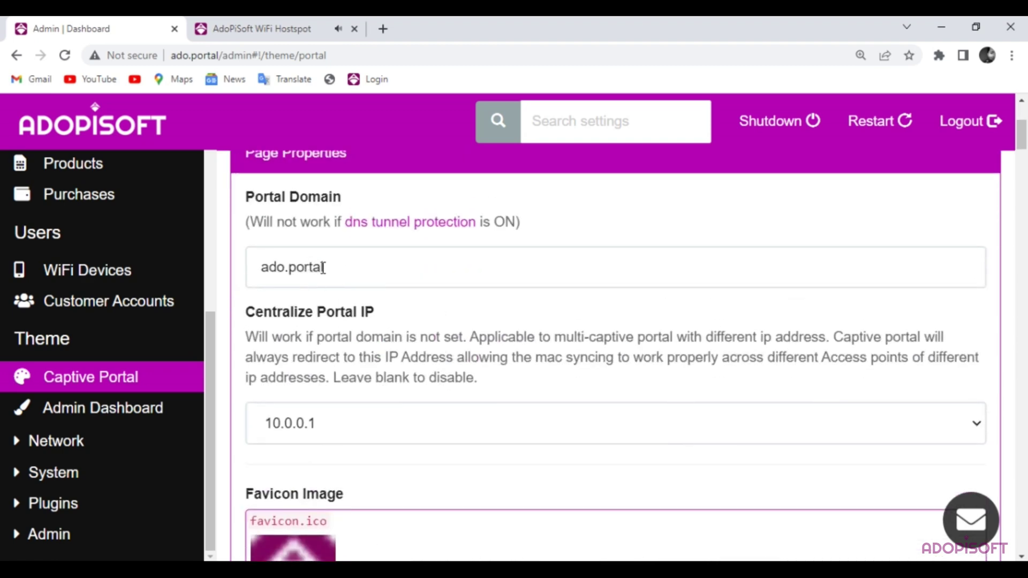
click(275, 34)
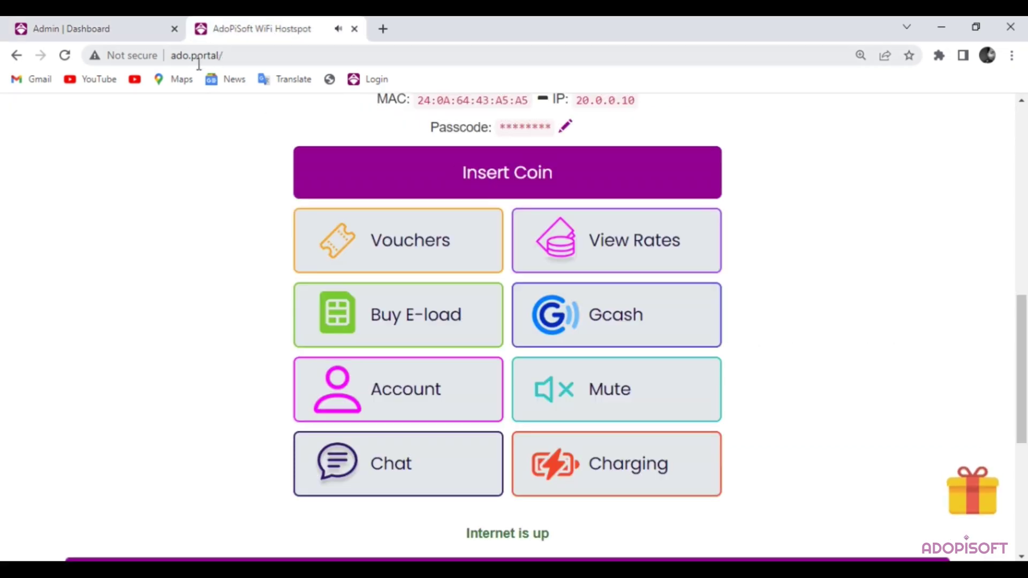
click(137, 25)
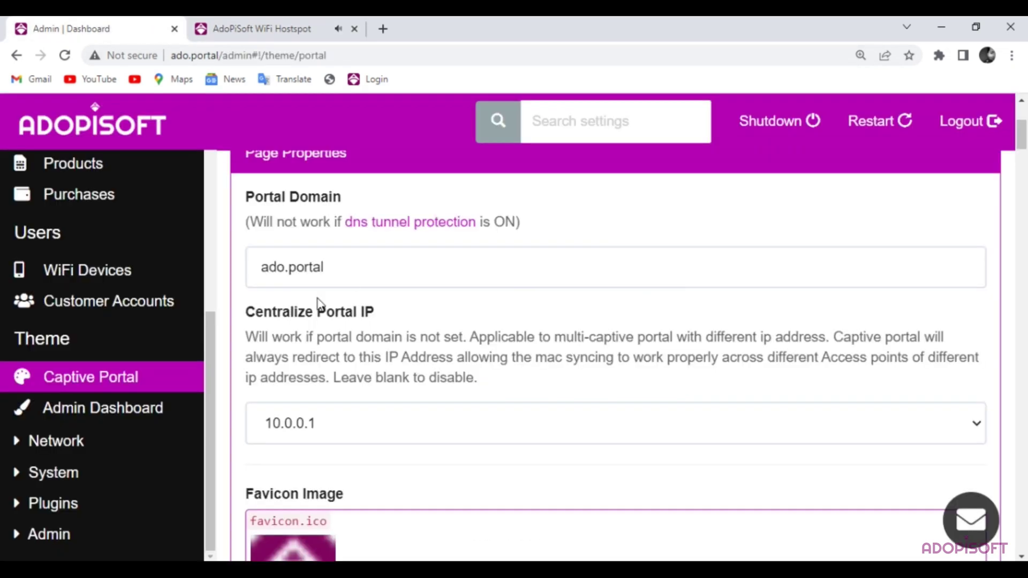
Change the Portal Domain from ado.portal to ado.pisowifi.
click(289, 267)
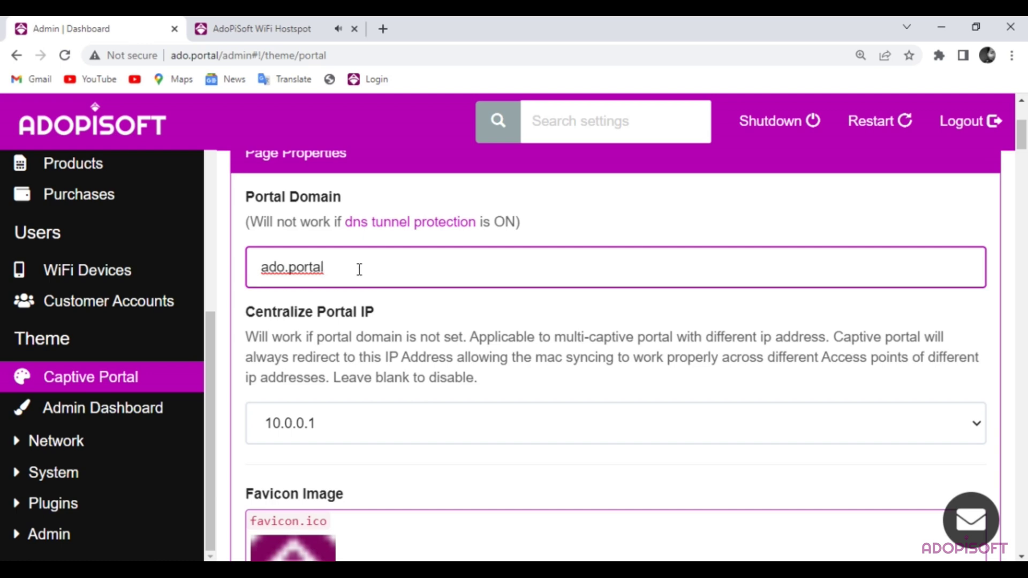
key(BackSpace)
key(BackSpace)
key(BackSpace)
key(BackSpace)
key(BackSpace)
key(BackSpace)
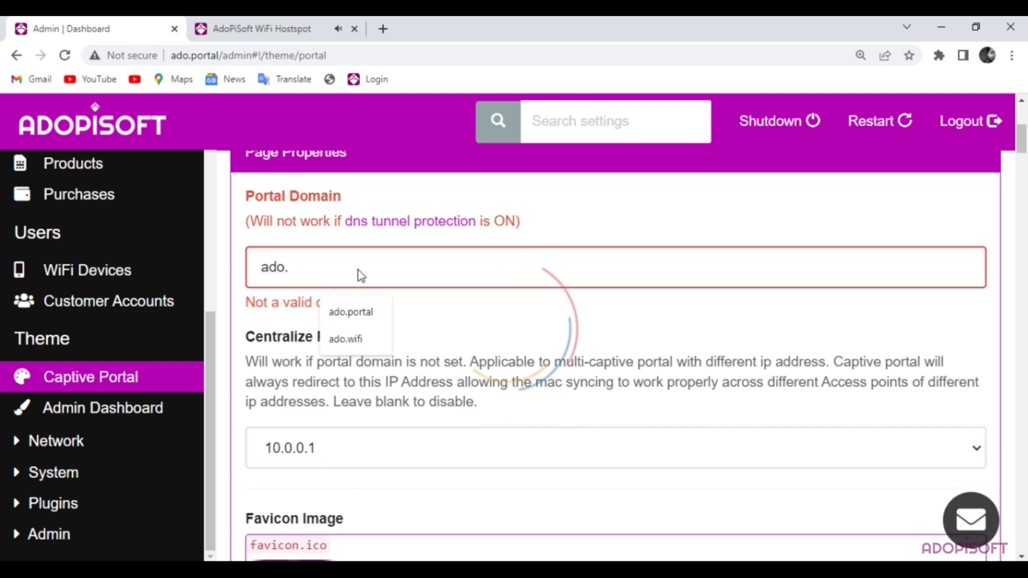
text(piso)
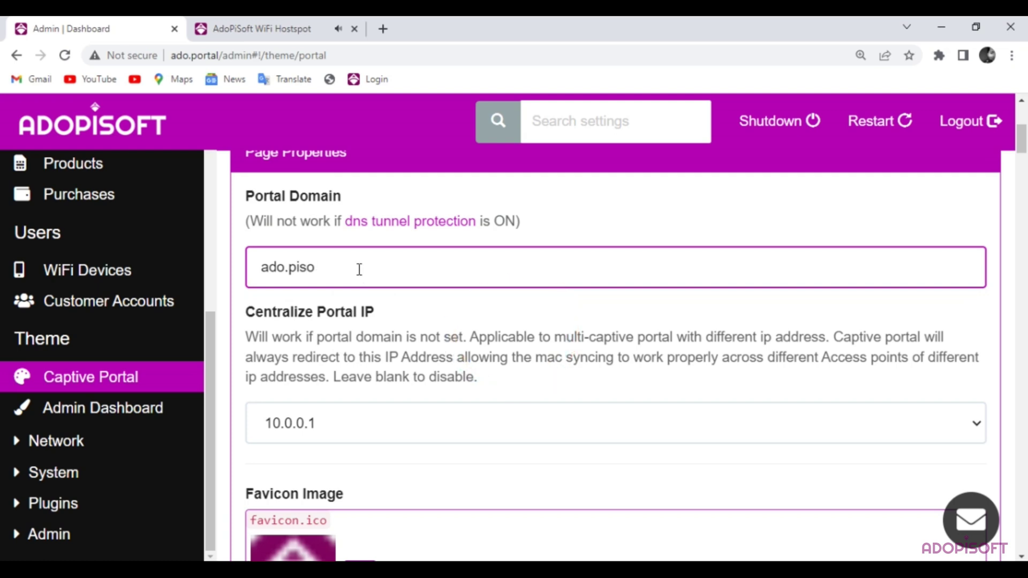
text(wifi)
click(399, 432)
Keep 10.0.0.1 as the Centralize Portal IP, save, and soft-restart the AdoPiSoft software.
click(409, 424)
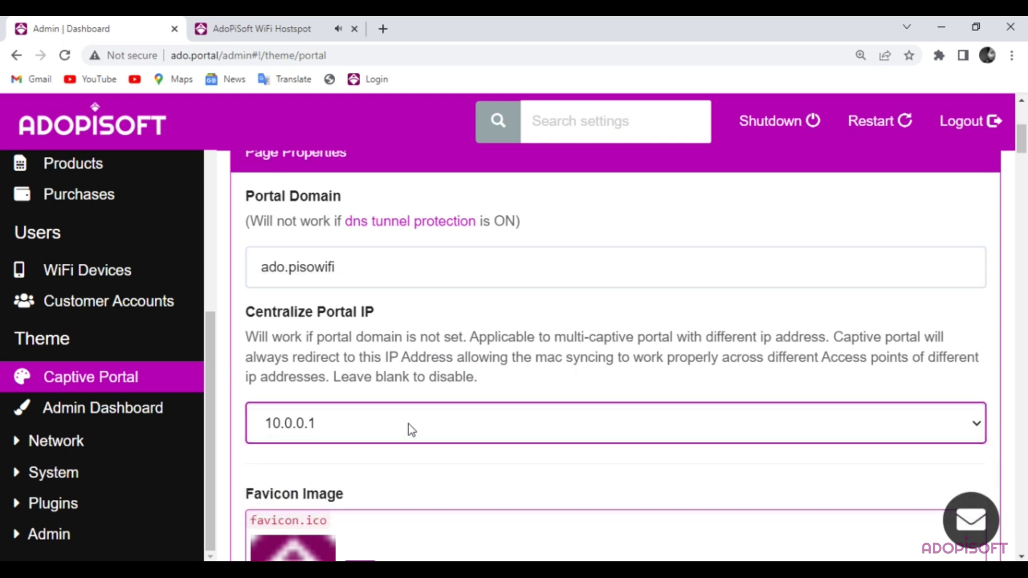
scroll(474, 417, down, 3)
click(435, 352)
scroll(436, 351, down, 3)
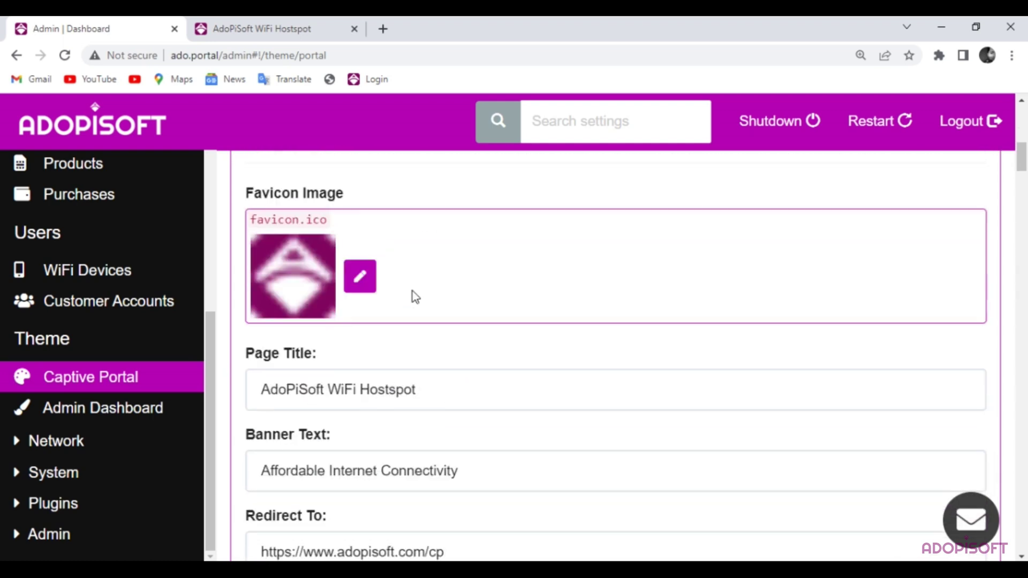
scroll(412, 291, up, 10)
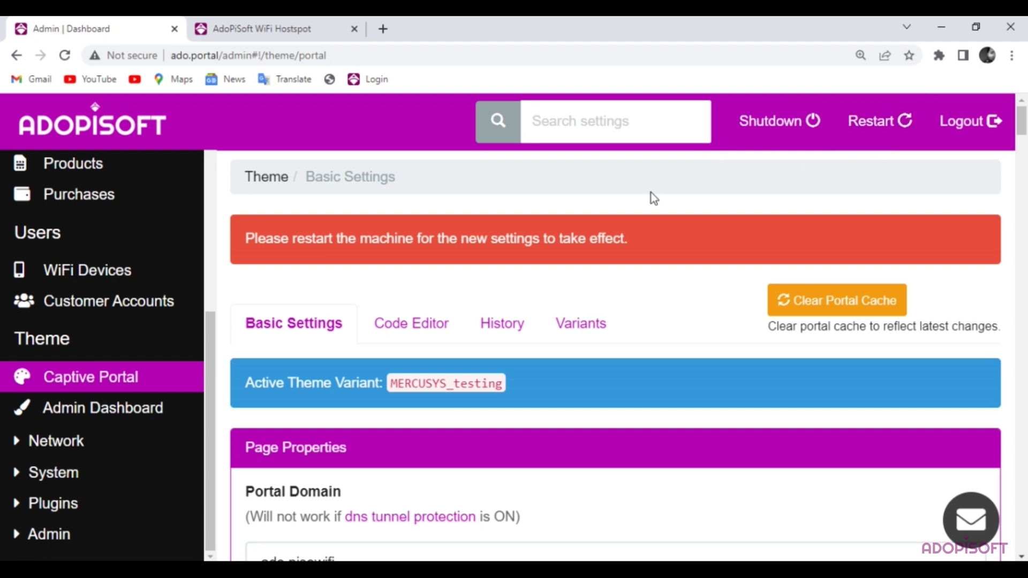
click(874, 128)
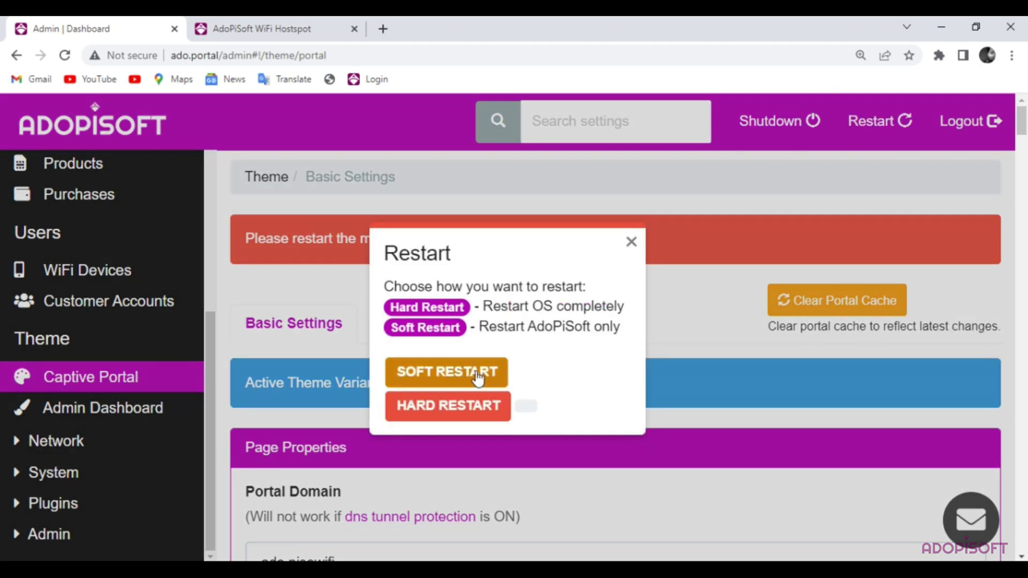
click(478, 377)
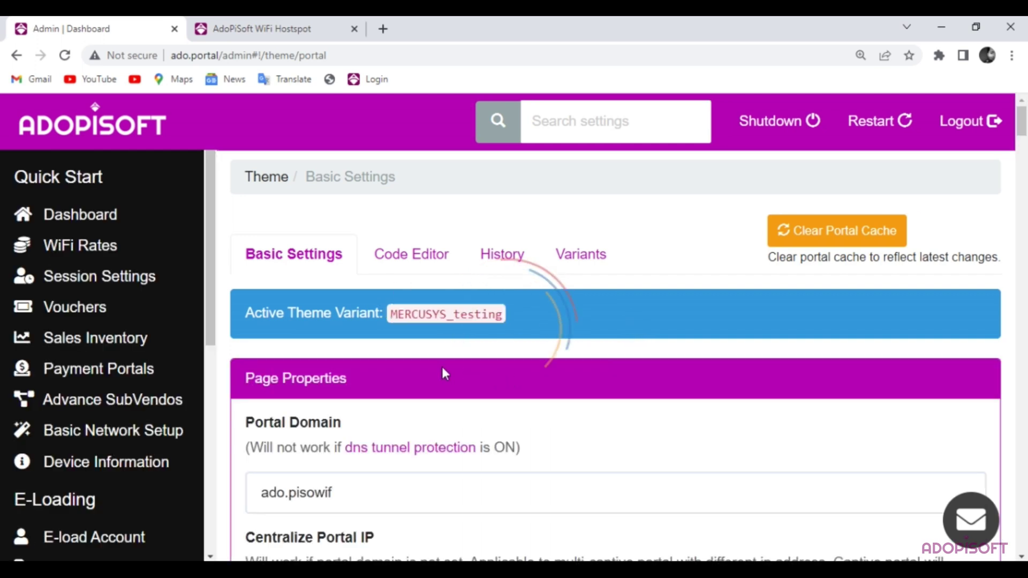
Reload the outdated hotspot portal page so it loads at ado.pisowif/.
scroll(443, 372, down, 2)
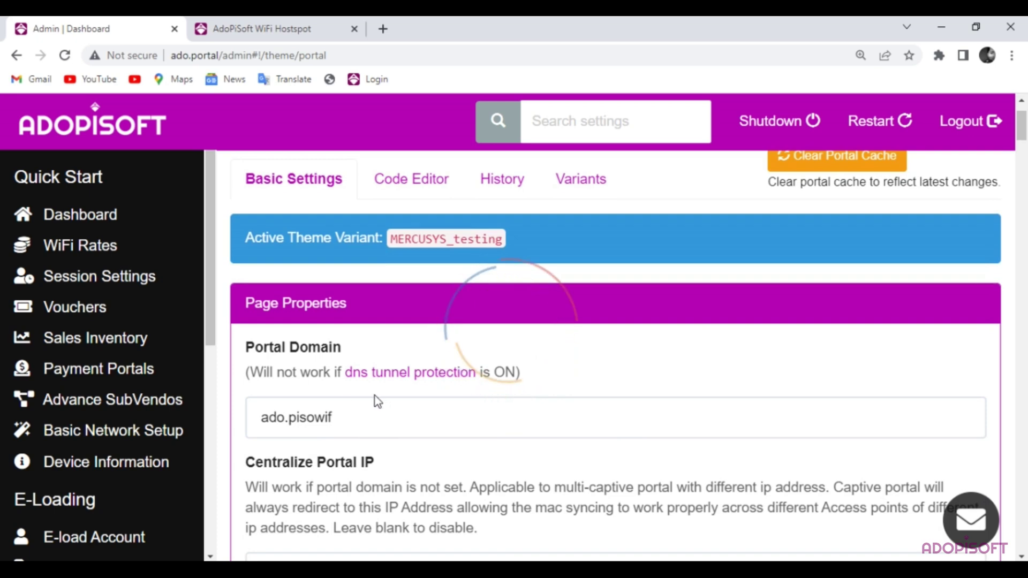
scroll(364, 418, down, 1)
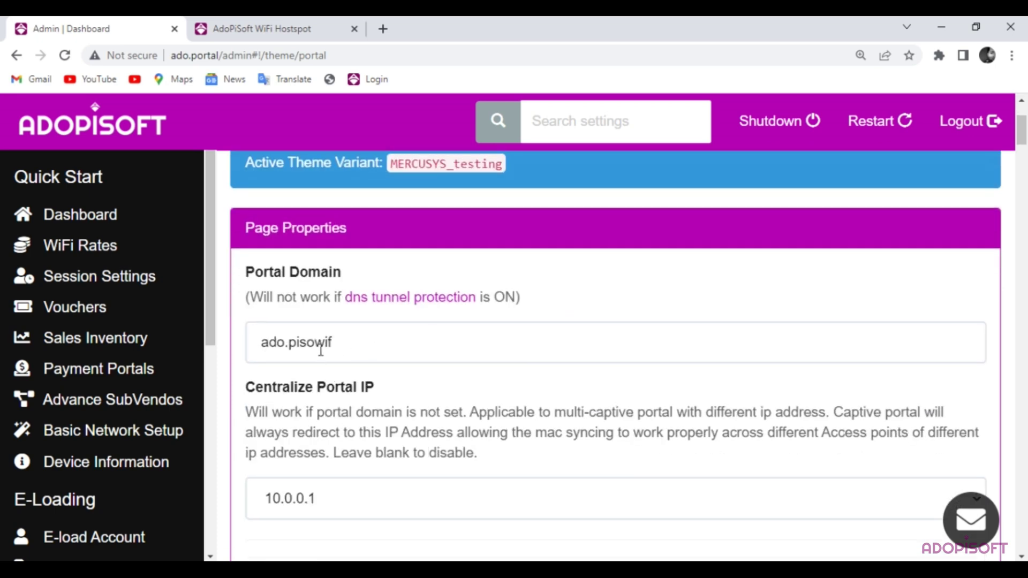
click(271, 31)
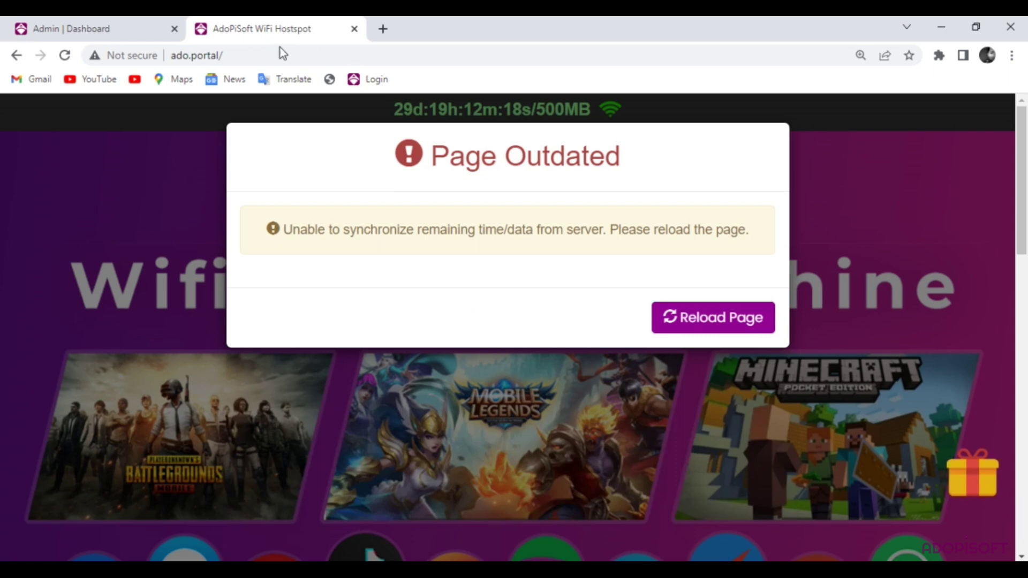
click(735, 332)
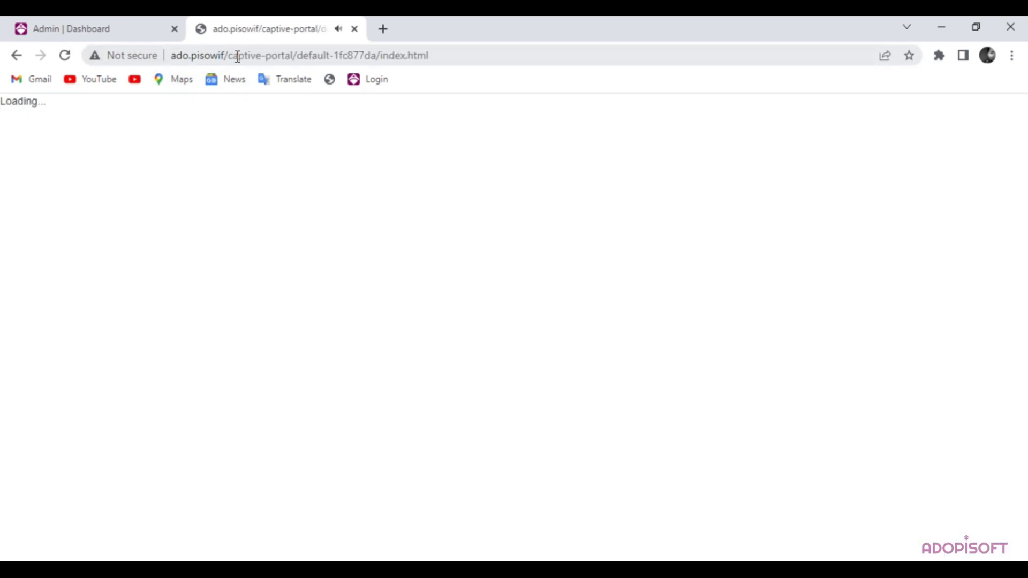
click(237, 56)
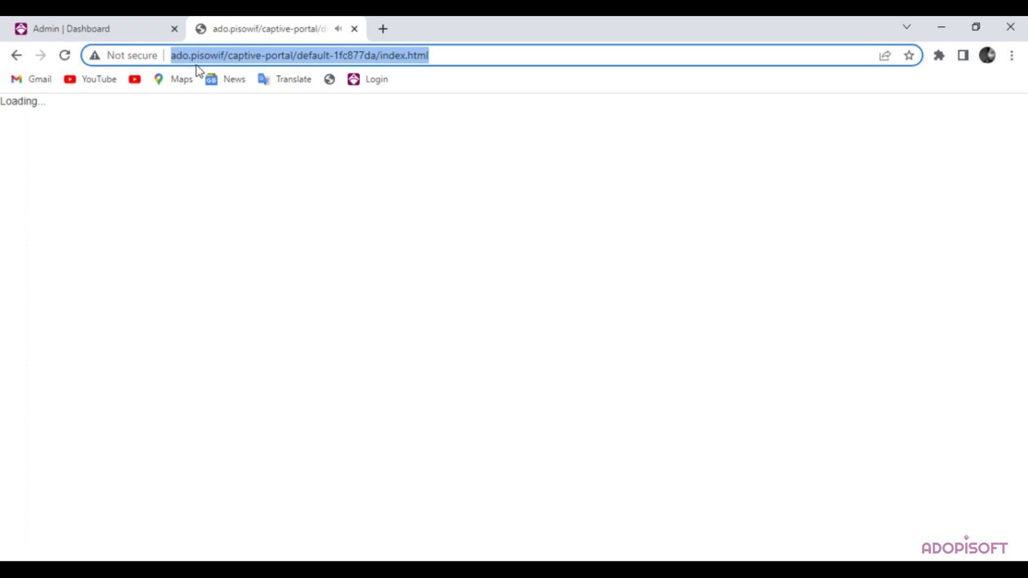
click(440, 55)
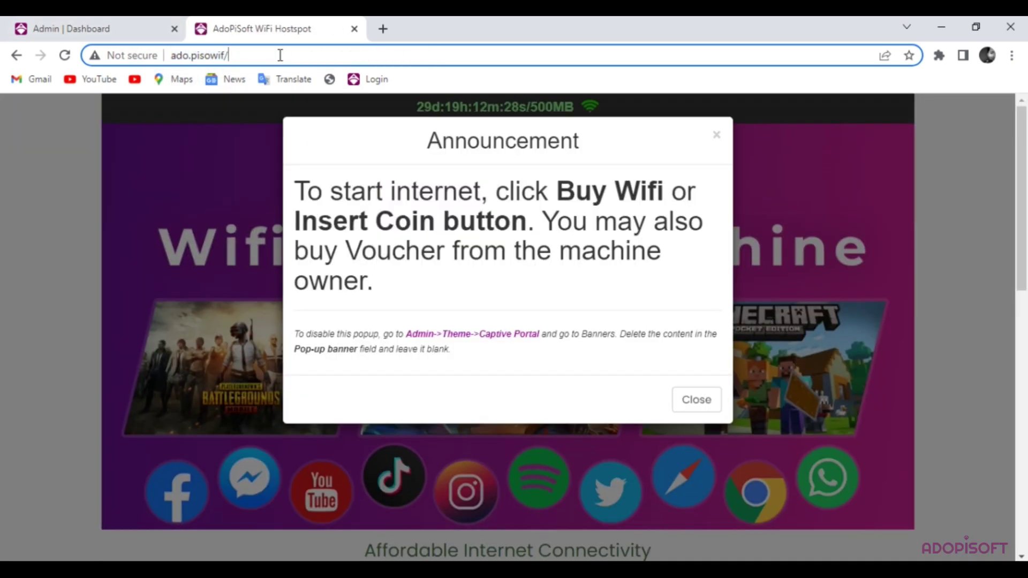
Set Page Background Image to wp9100371-black-vertical-4k-wallpapers.jpg from the Background folder.
click(130, 30)
scroll(401, 336, down, 7)
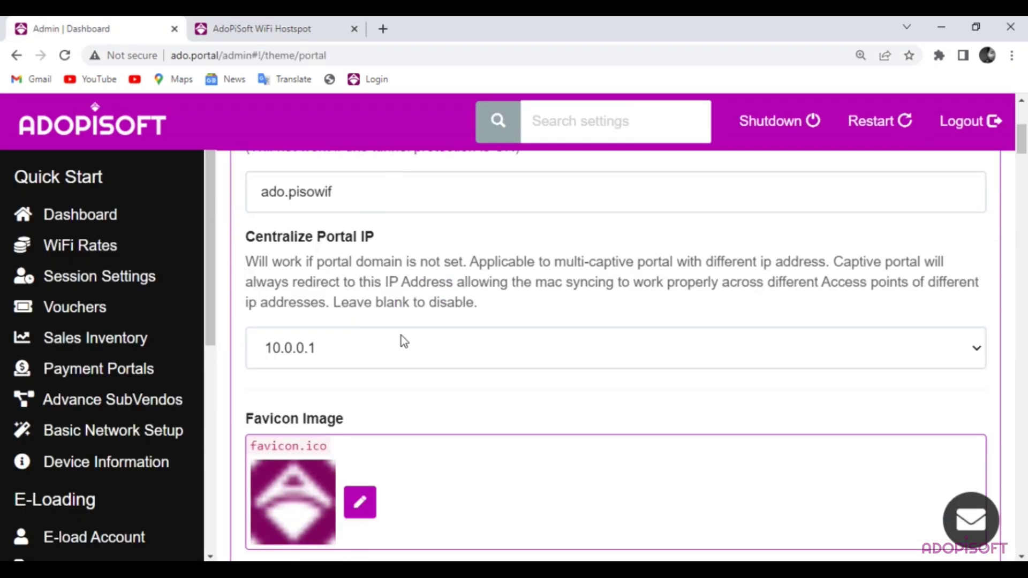
scroll(390, 367, down, 3)
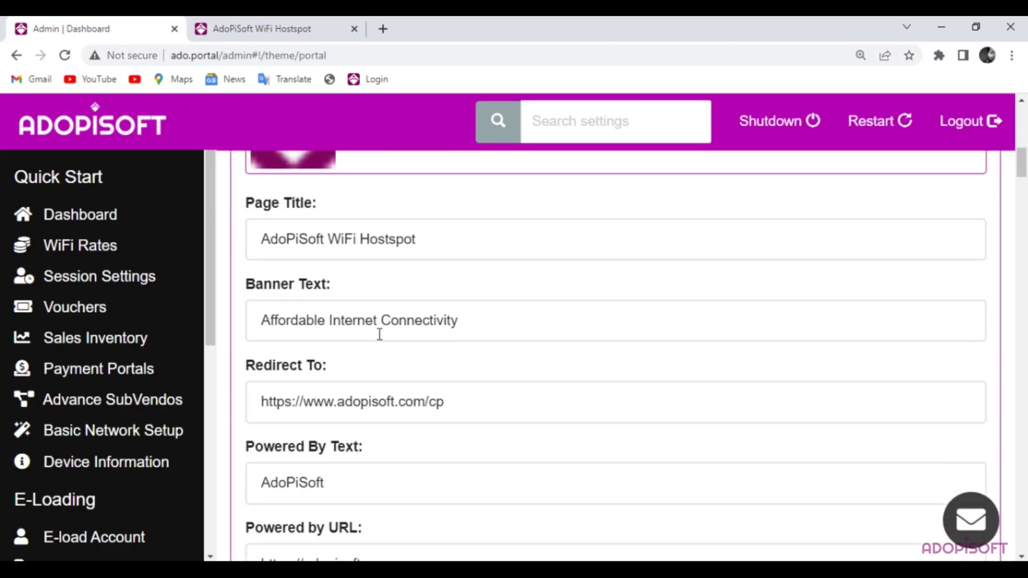
scroll(396, 332, down, 1)
scroll(414, 332, down, 2)
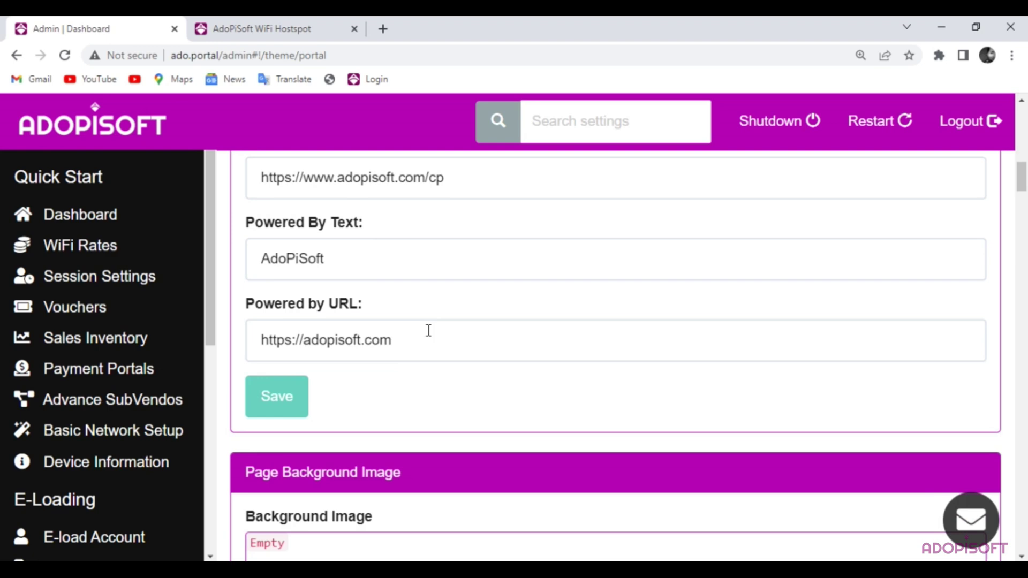
scroll(495, 381, down, 2)
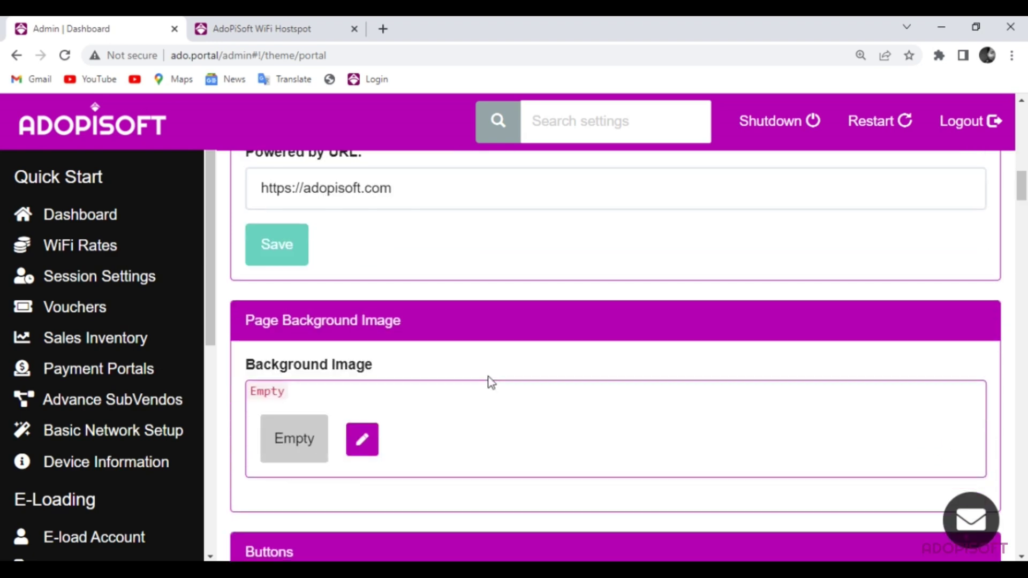
scroll(447, 412, down, 2)
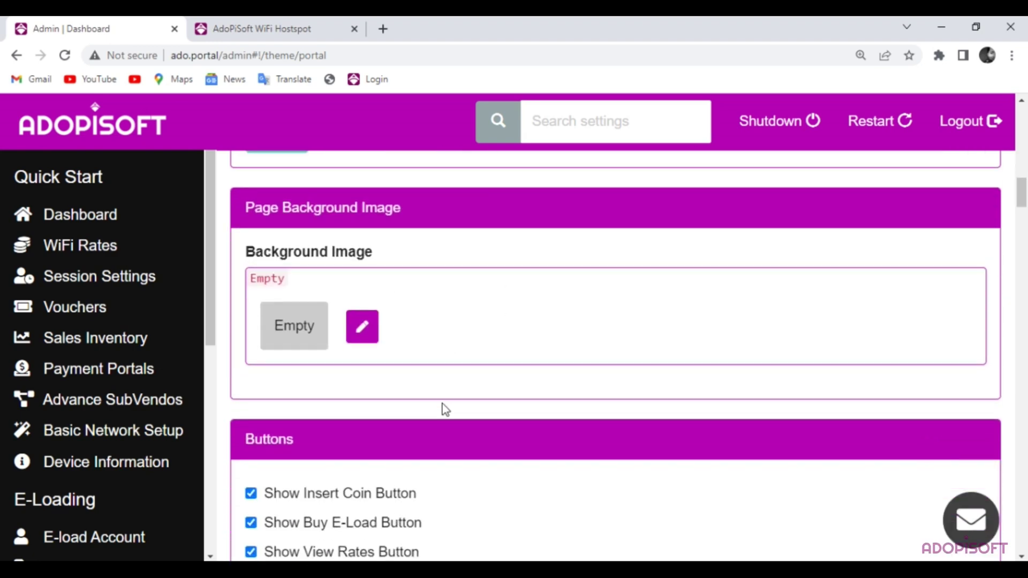
click(363, 297)
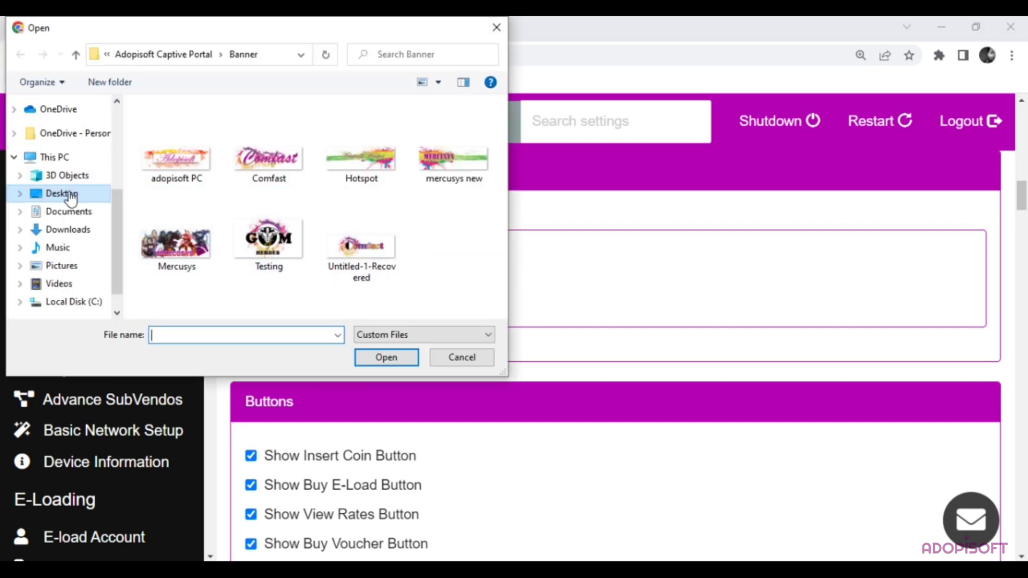
key(alt+Up)
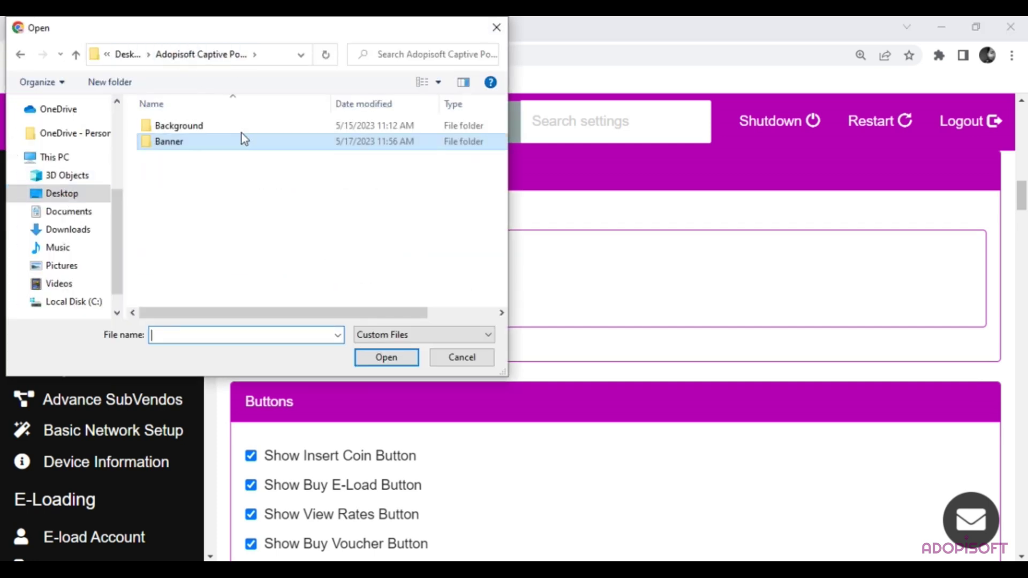
double_click(236, 125)
scroll(265, 203, down, 2)
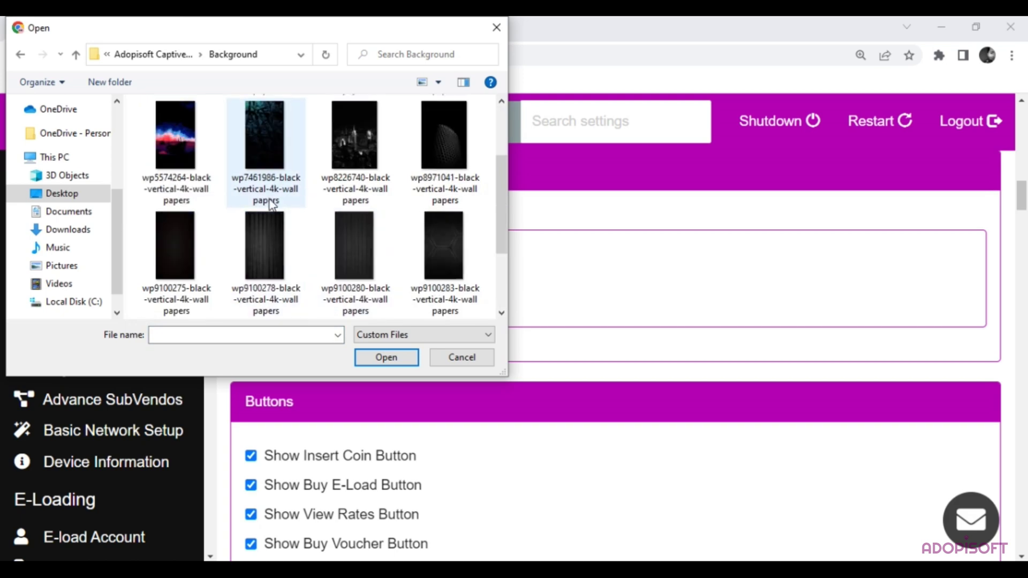
double_click(268, 240)
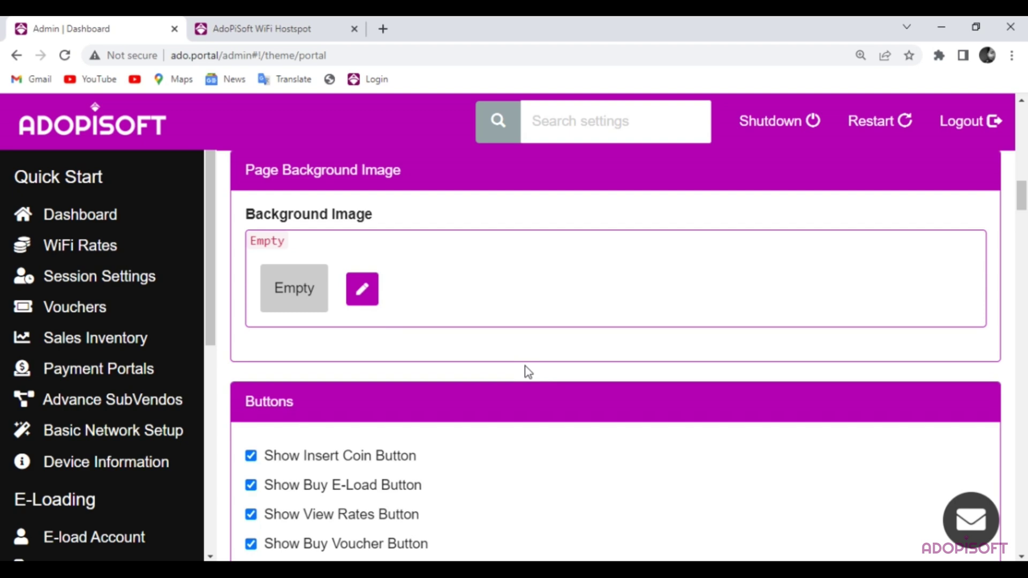
scroll(486, 375, up, 4)
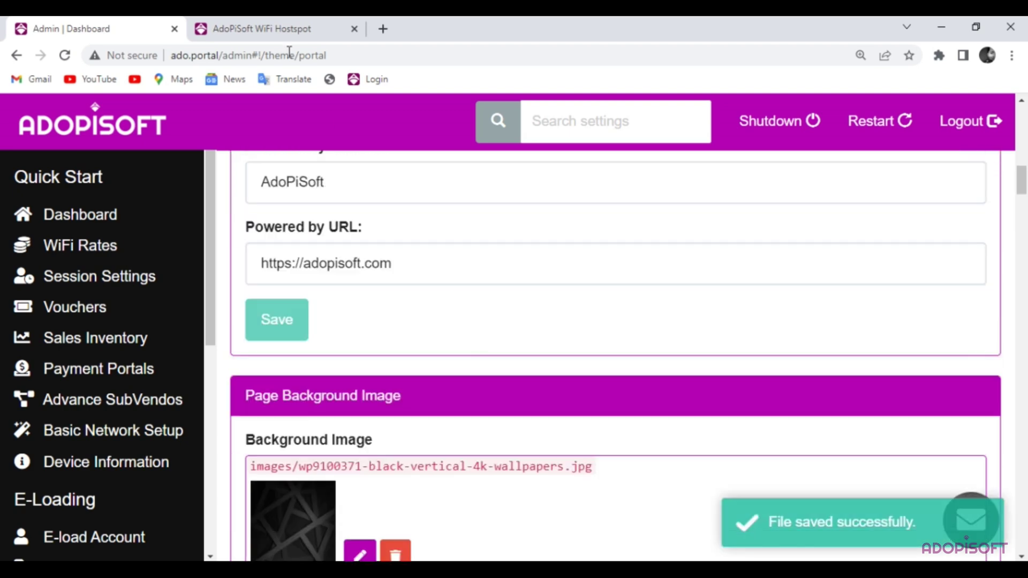
Reload the hotspot portal, dismissing its announcement popups, to preview the black wallpaper background.
click(257, 29)
click(691, 400)
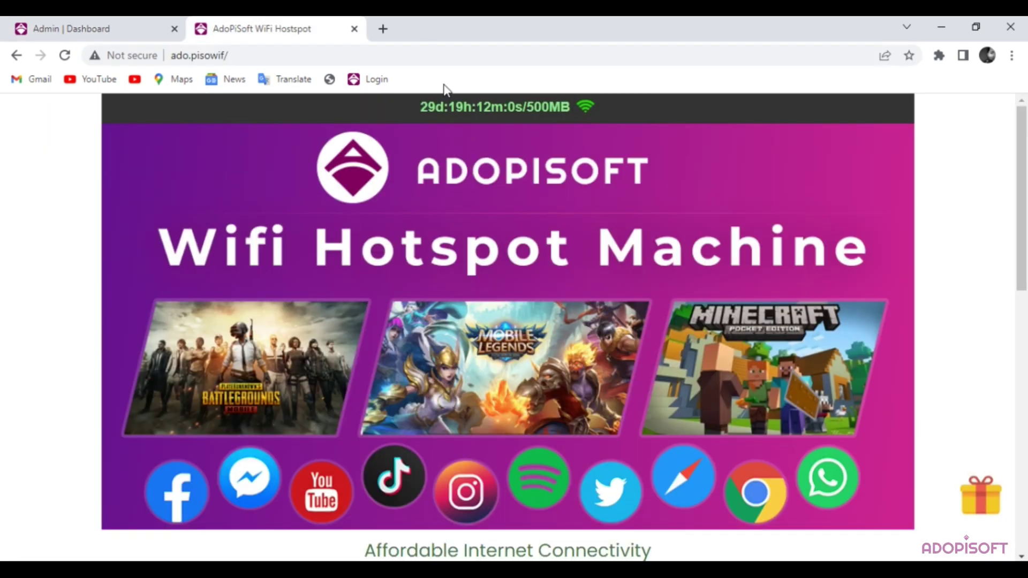
click(458, 56)
key(Return)
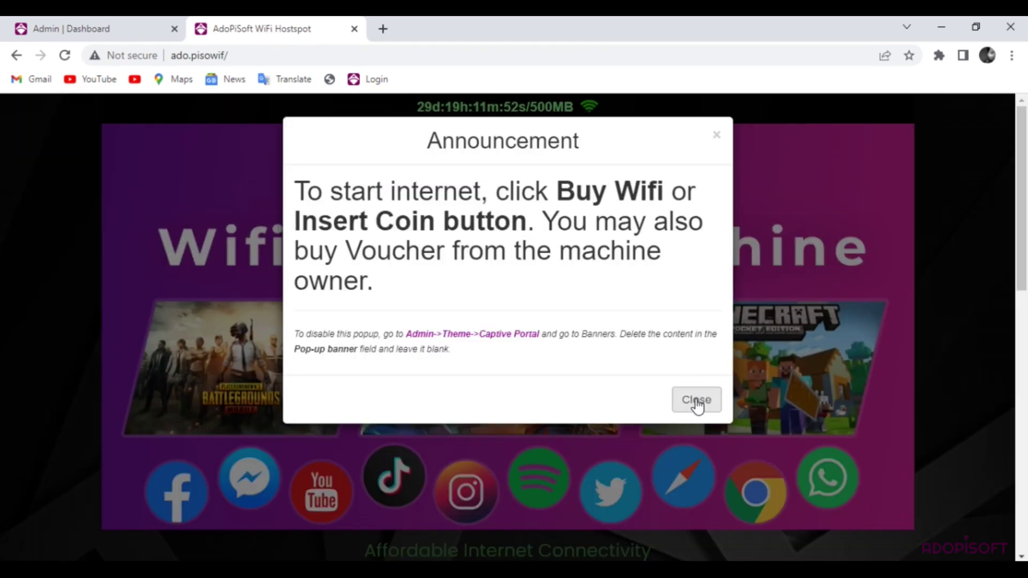
click(696, 399)
scroll(557, 244, down, 1)
scroll(567, 230, down, 6)
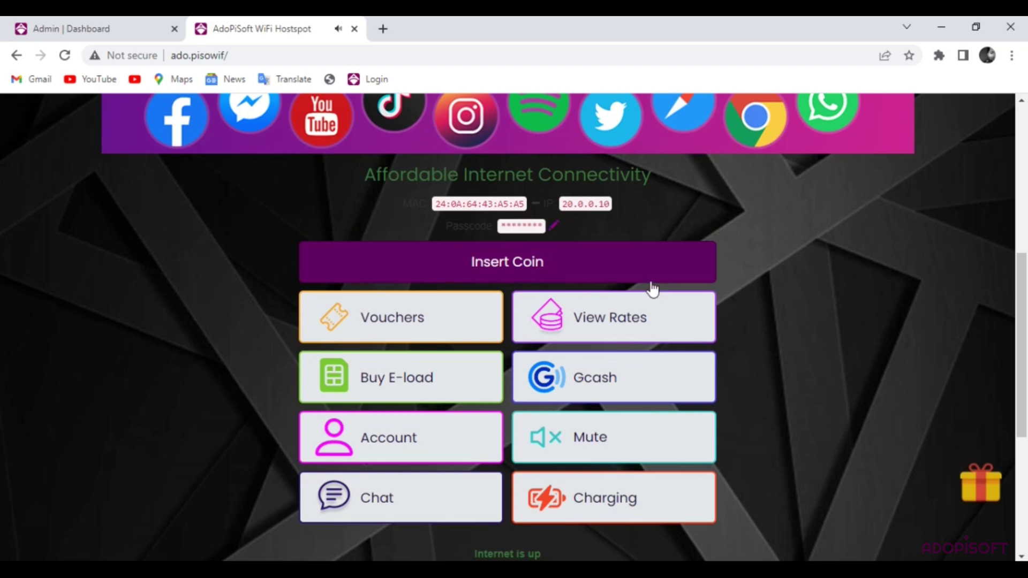
scroll(936, 292, up, 8)
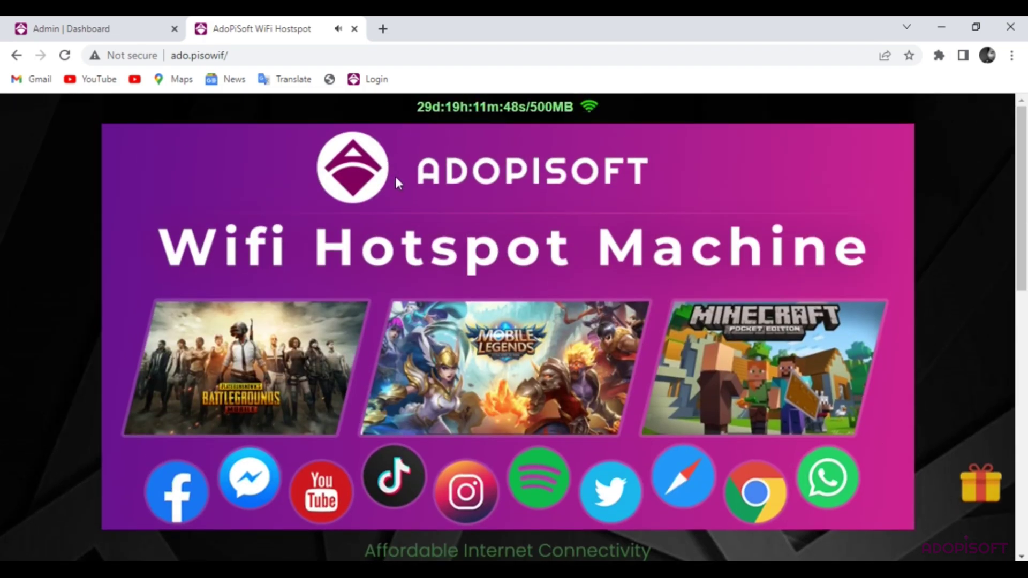
click(103, 31)
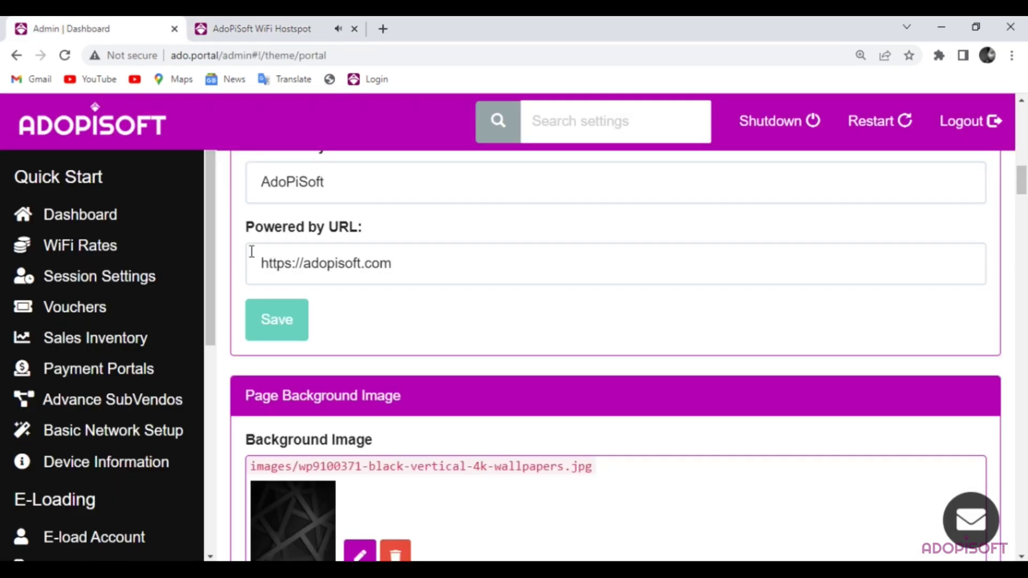
Compare the buttons shown on the live portal with the Buttons settings.
scroll(364, 292, down, 10)
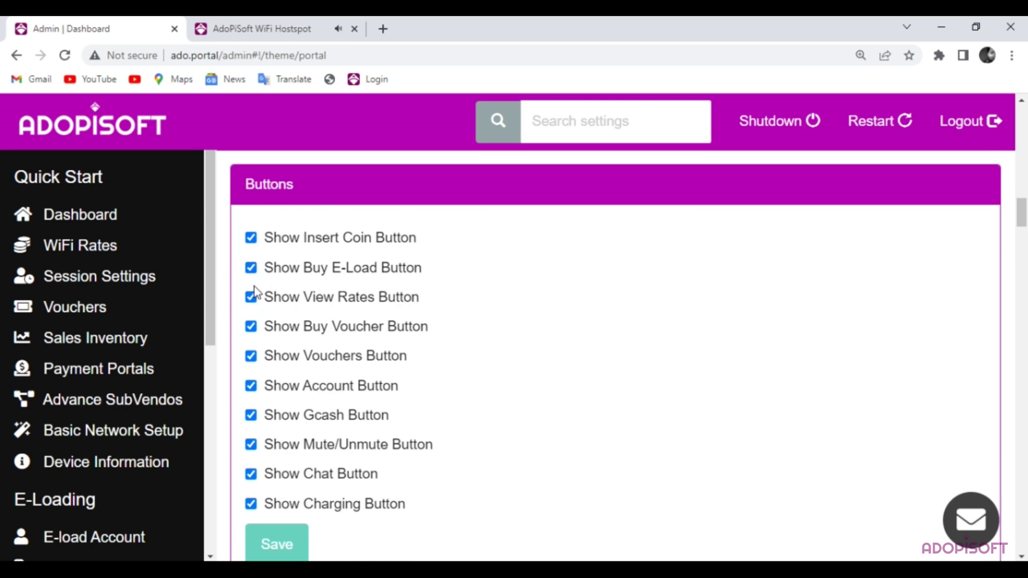
scroll(270, 339, down, 1)
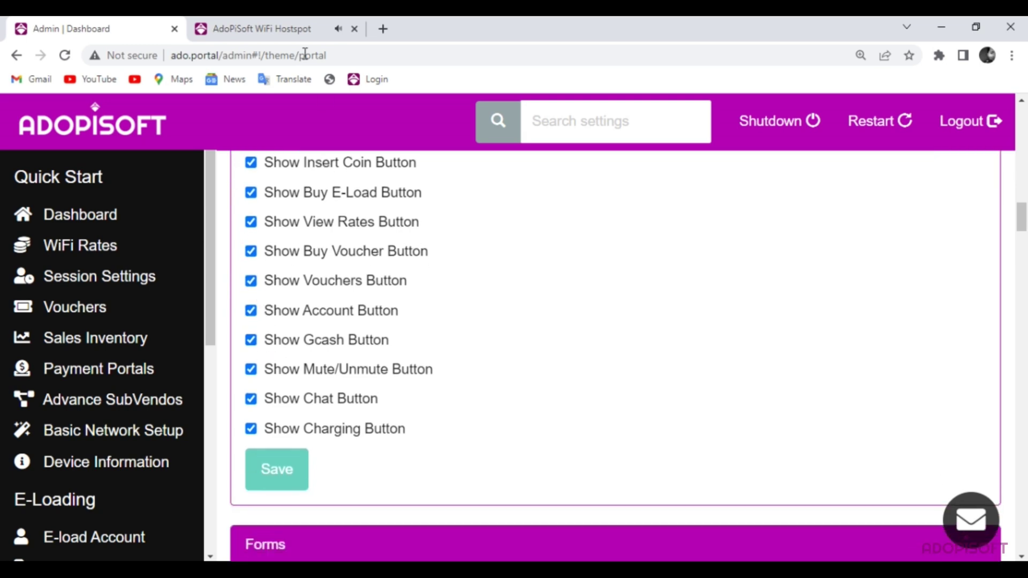
click(261, 28)
scroll(448, 413, down, 12)
scroll(503, 305, up, 1)
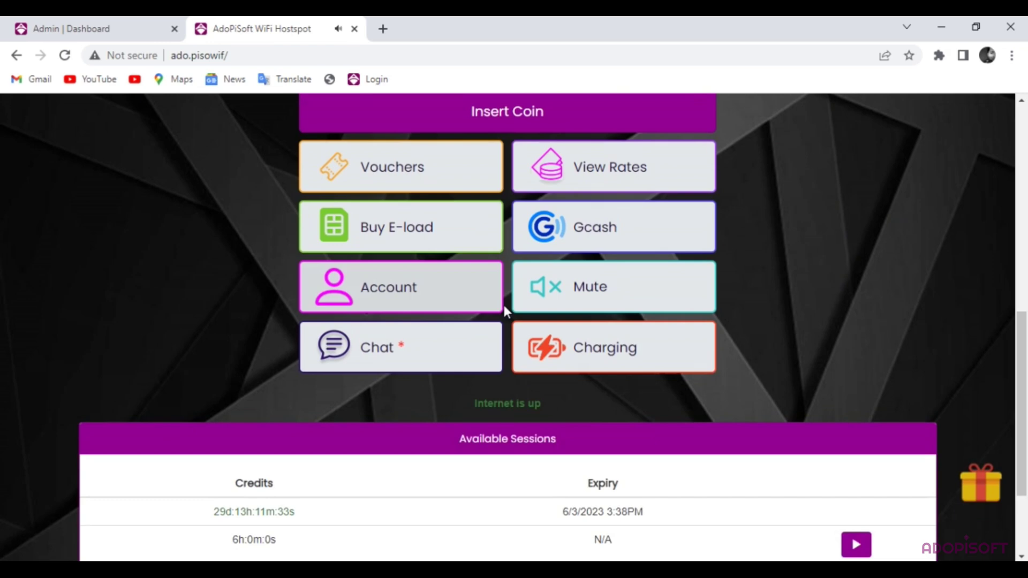
scroll(504, 310, up, 1)
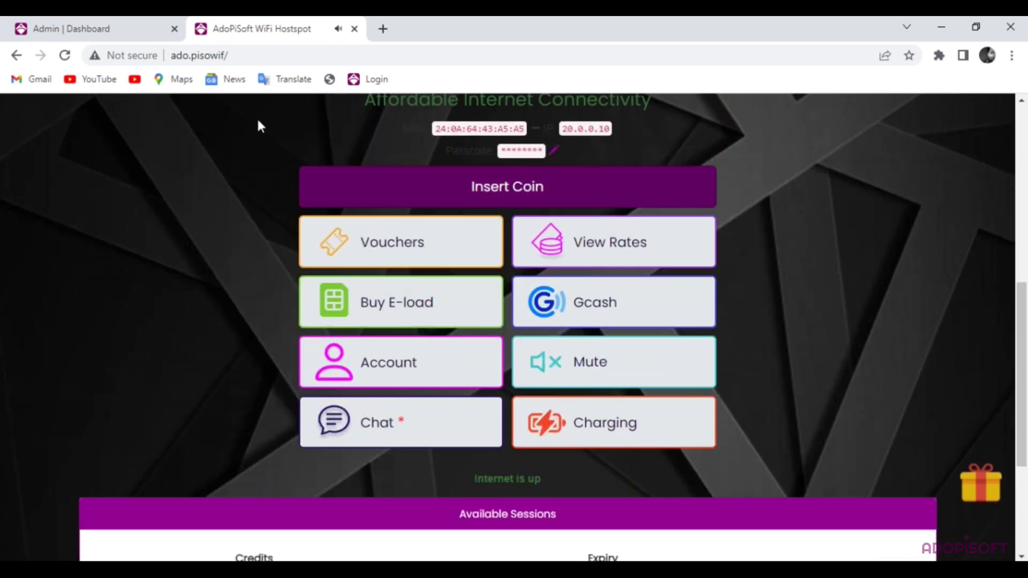
click(70, 27)
Turn off the Charging button and save the button visibility settings.
click(319, 430)
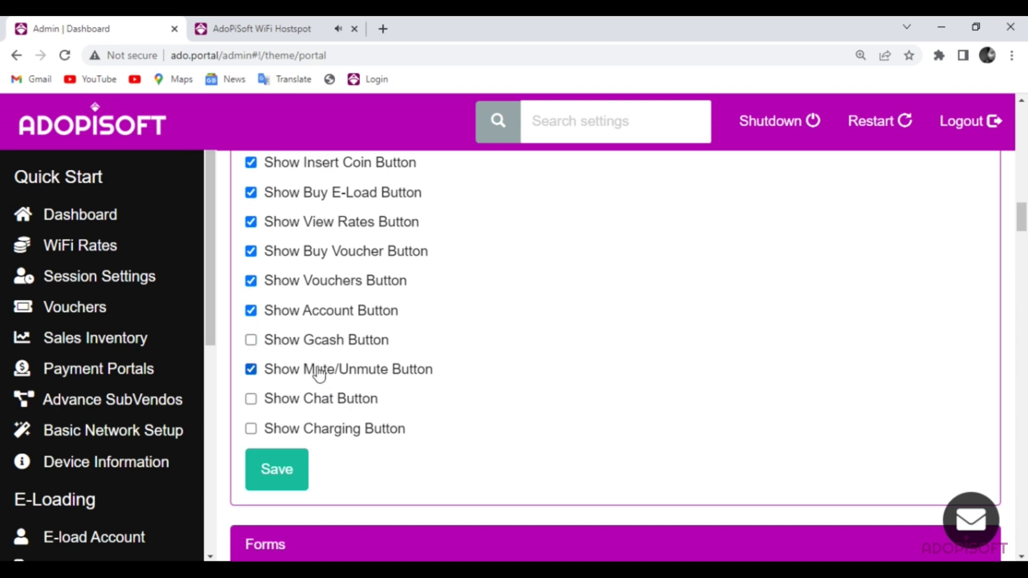
scroll(319, 373, up, 1)
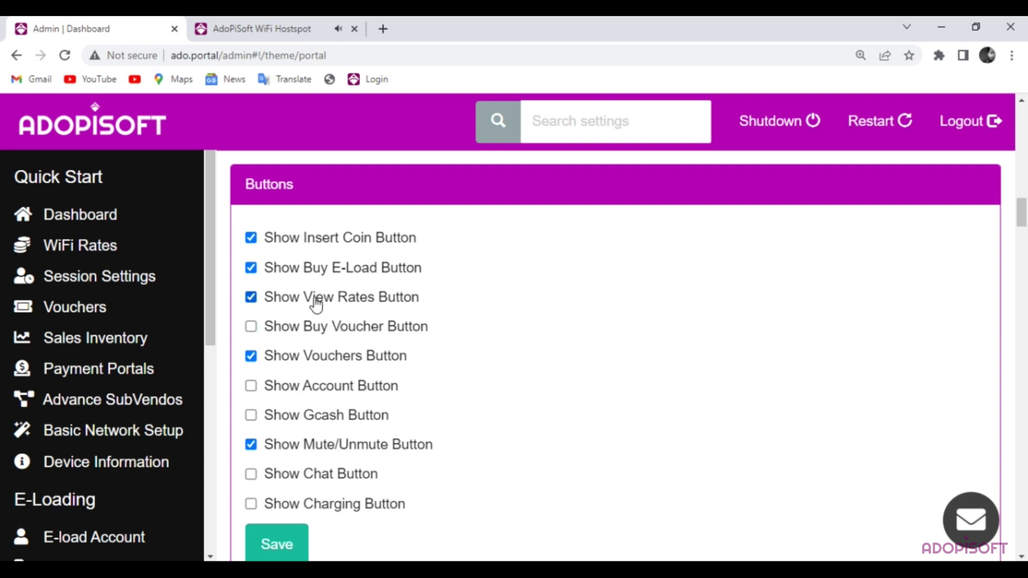
click(276, 544)
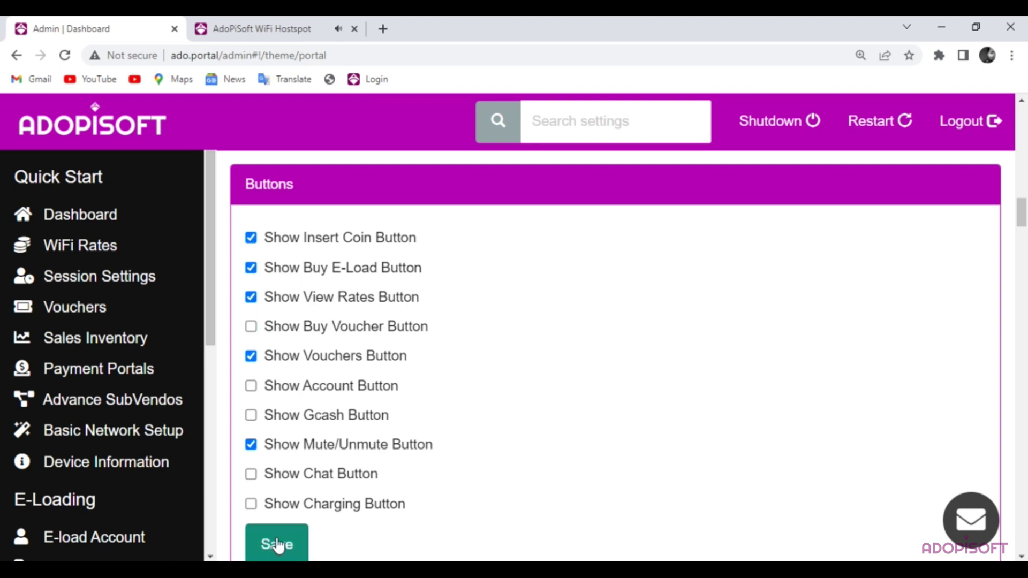
Reload the hotspot portal, dismiss its announcement popup, and return to the admin theme settings.
click(256, 32)
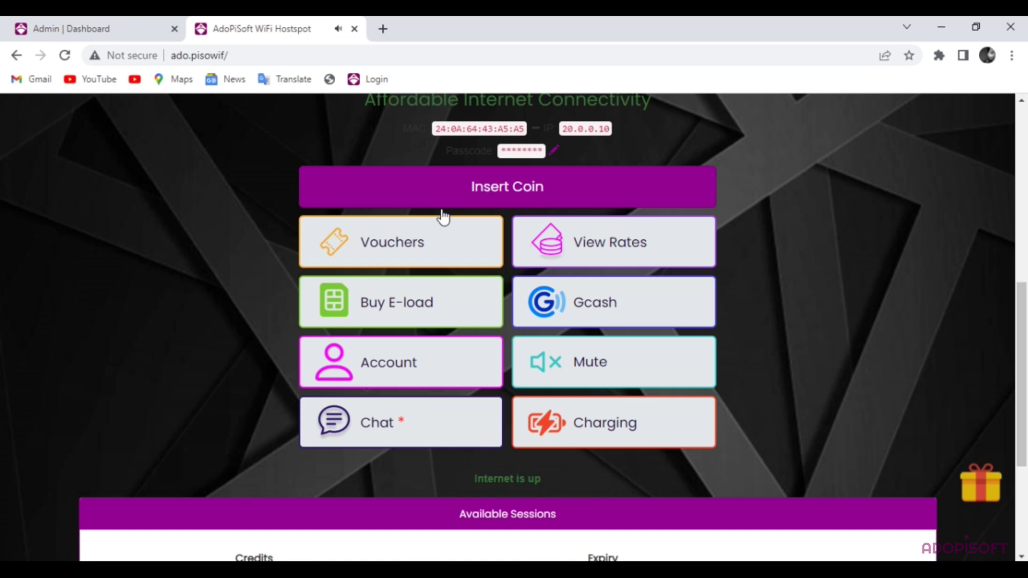
click(420, 59)
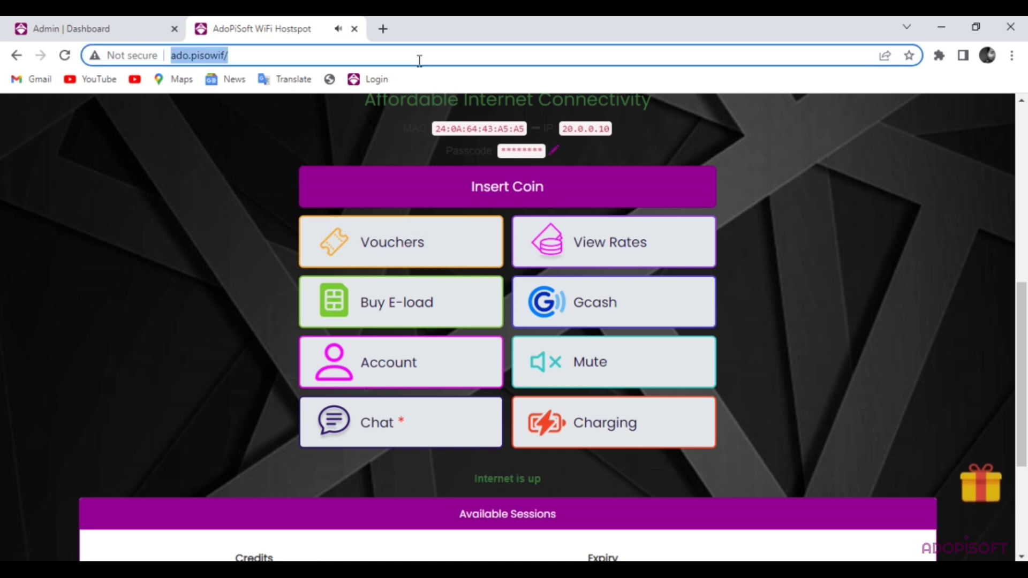
key(Return)
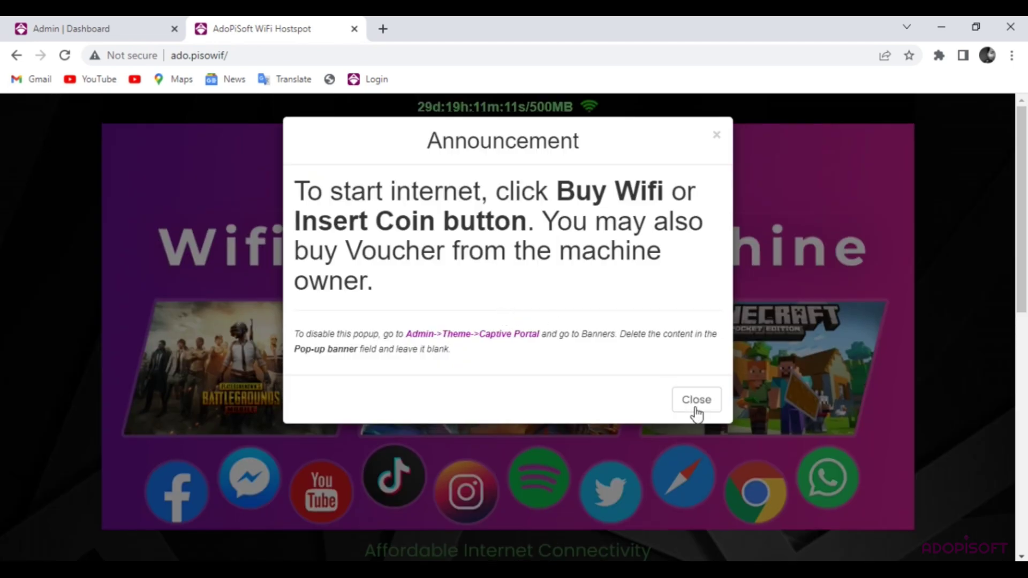
click(696, 412)
scroll(531, 341, down, 7)
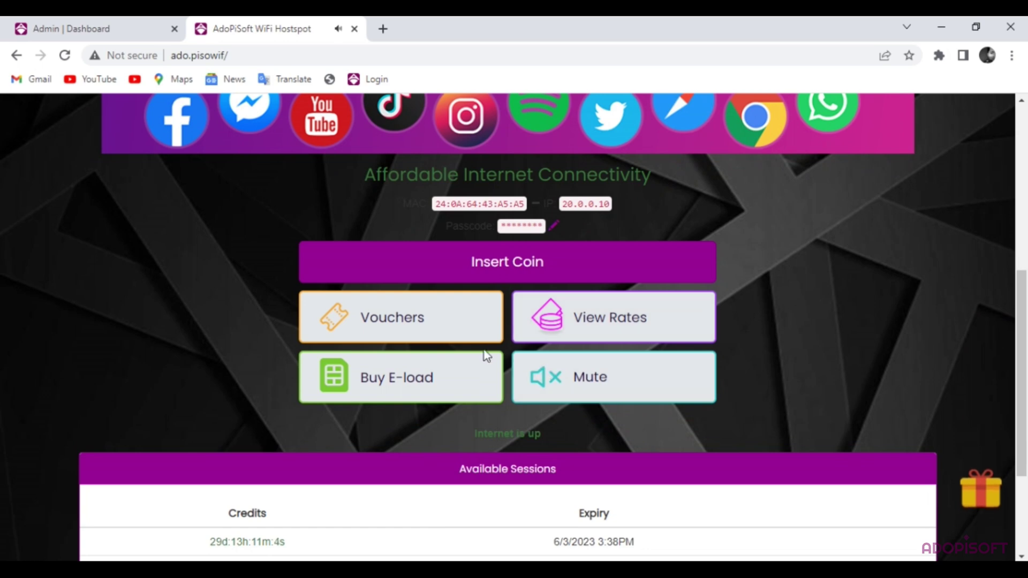
click(110, 25)
Swap the portal banner for Mercusys.png from the Adopisoft Captive Portal > Banner folder.
scroll(471, 387, down, 5)
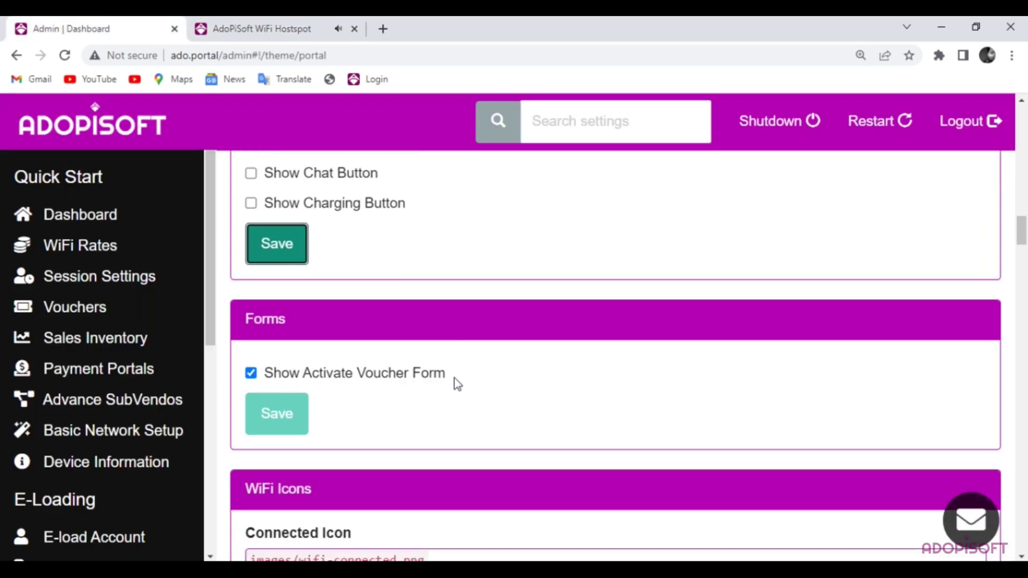
scroll(454, 378, down, 3)
scroll(441, 372, up, 1)
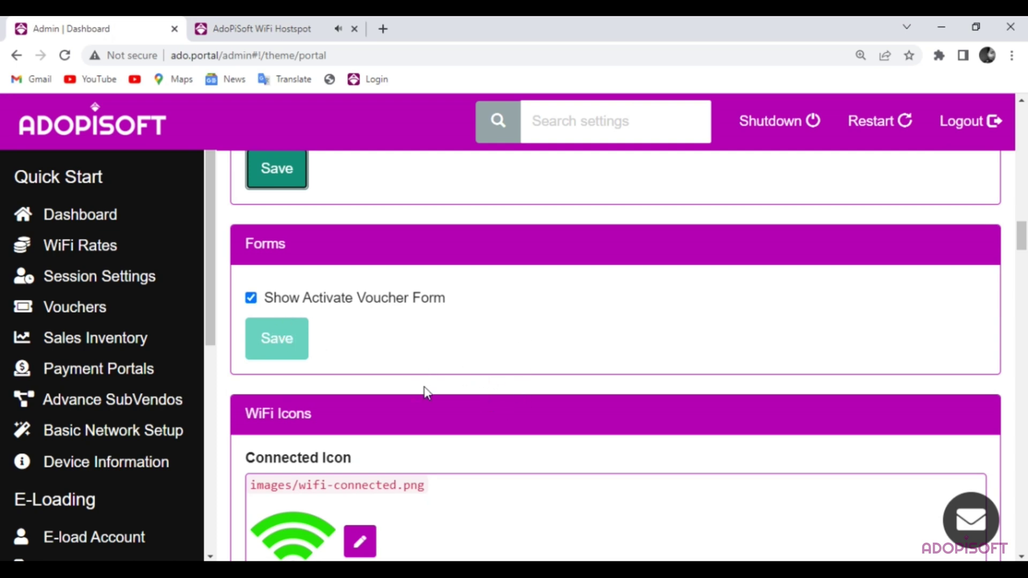
scroll(454, 423, down, 3)
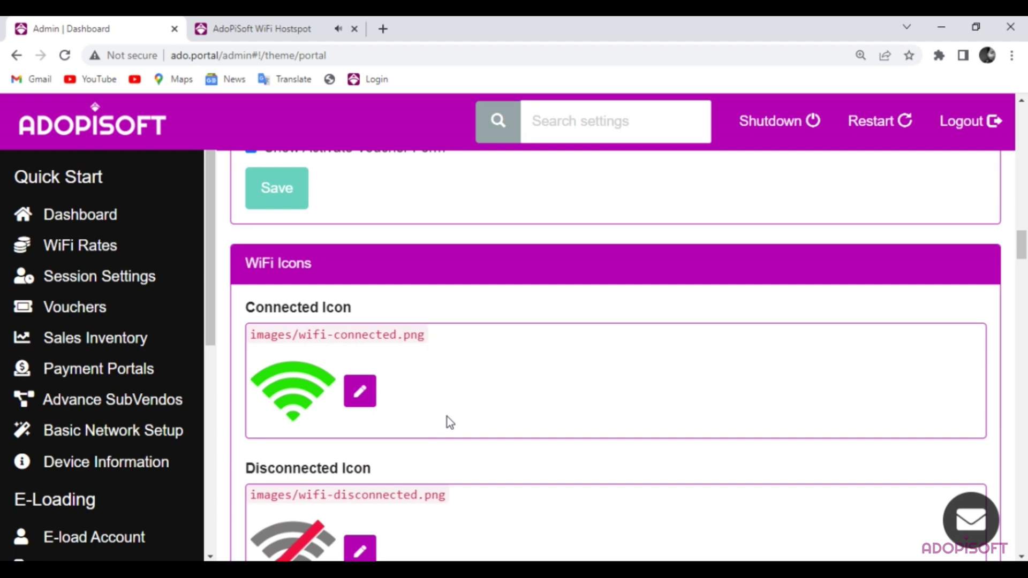
scroll(444, 417, down, 2)
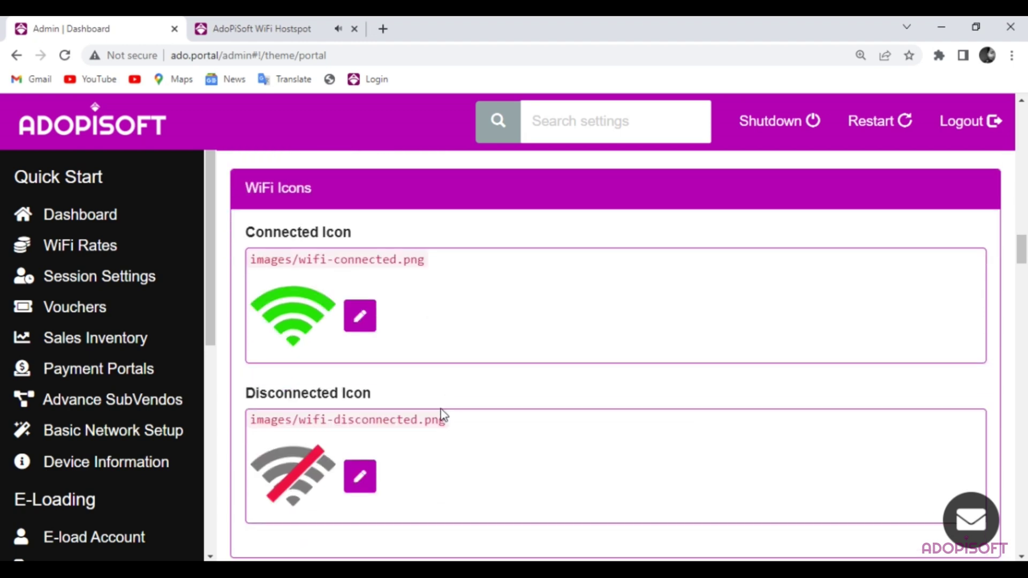
scroll(443, 415, down, 6)
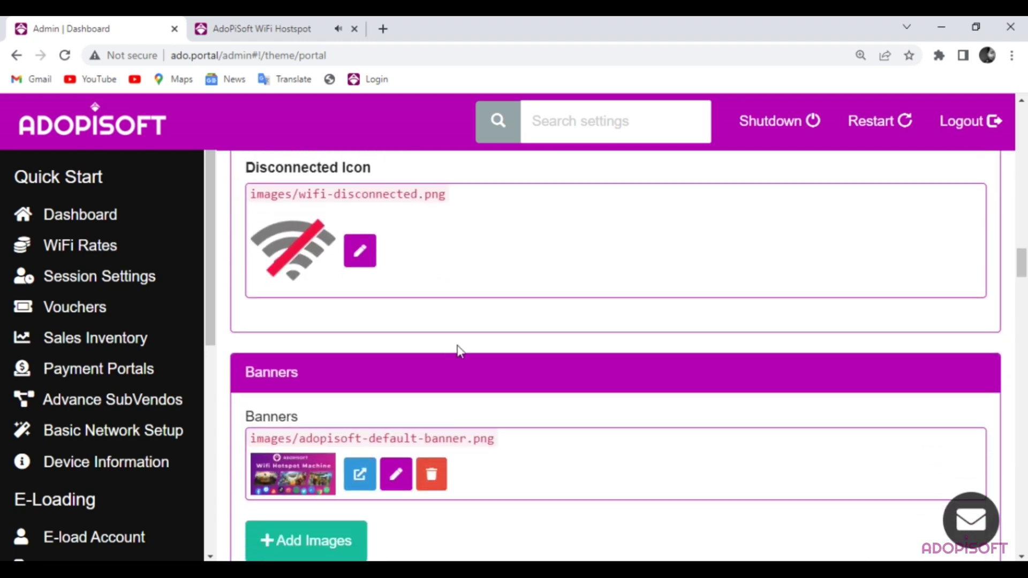
scroll(534, 371, down, 2)
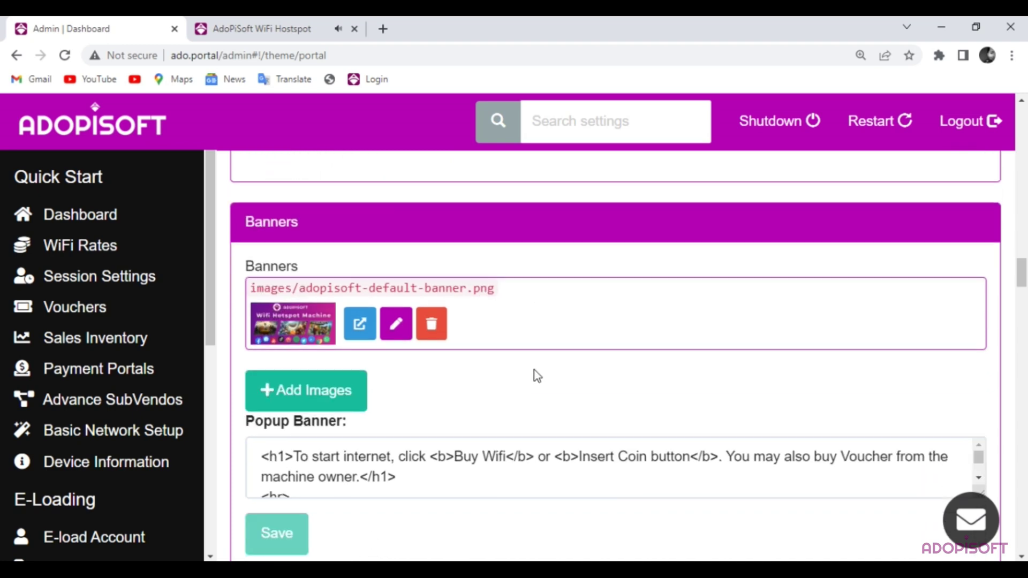
click(306, 390)
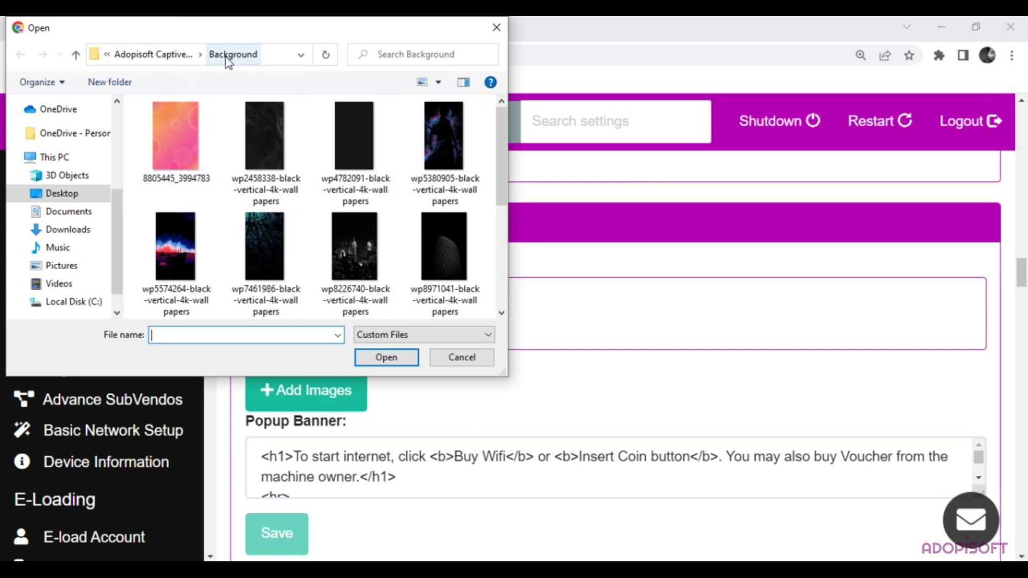
click(175, 57)
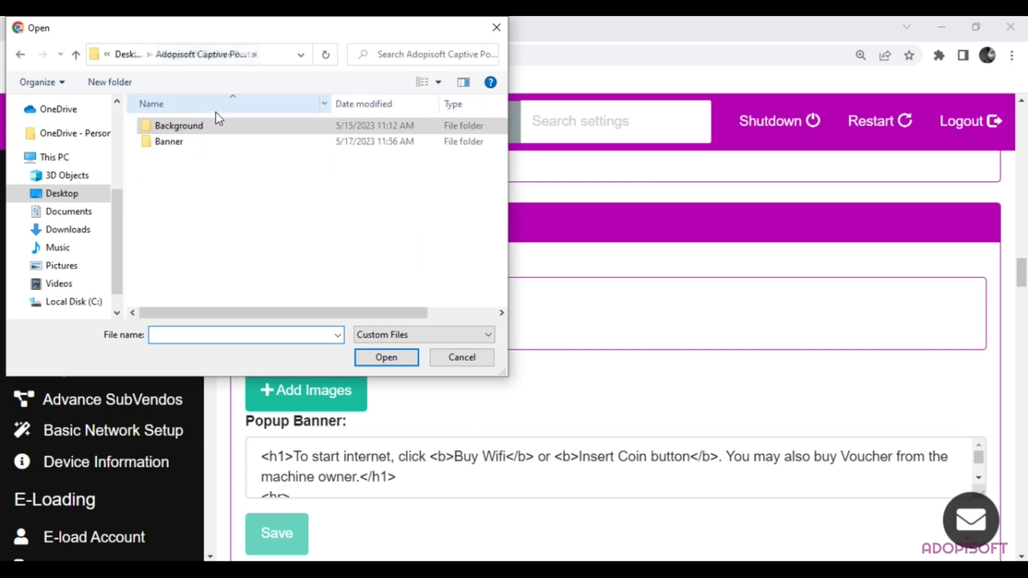
double_click(198, 142)
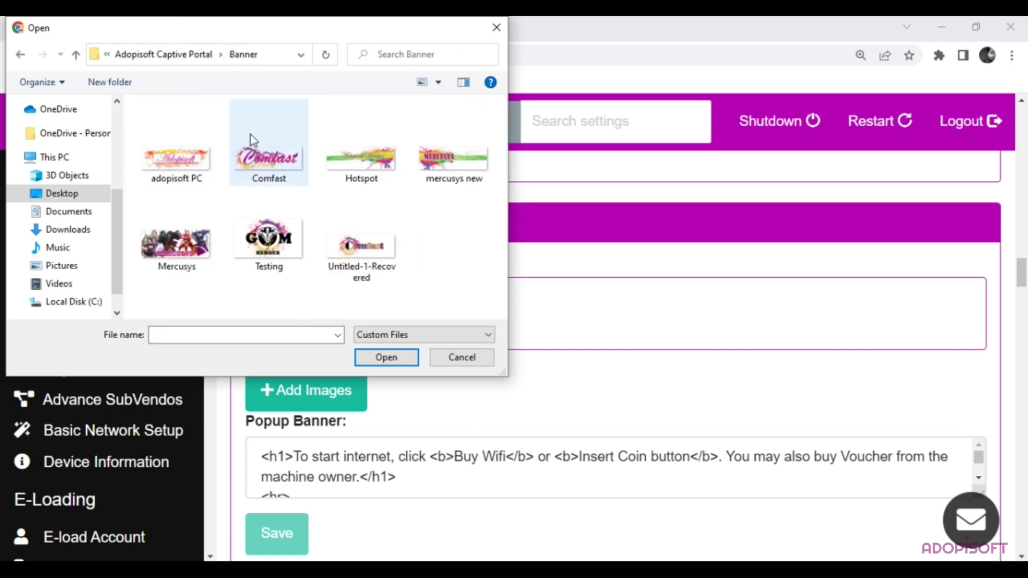
double_click(178, 251)
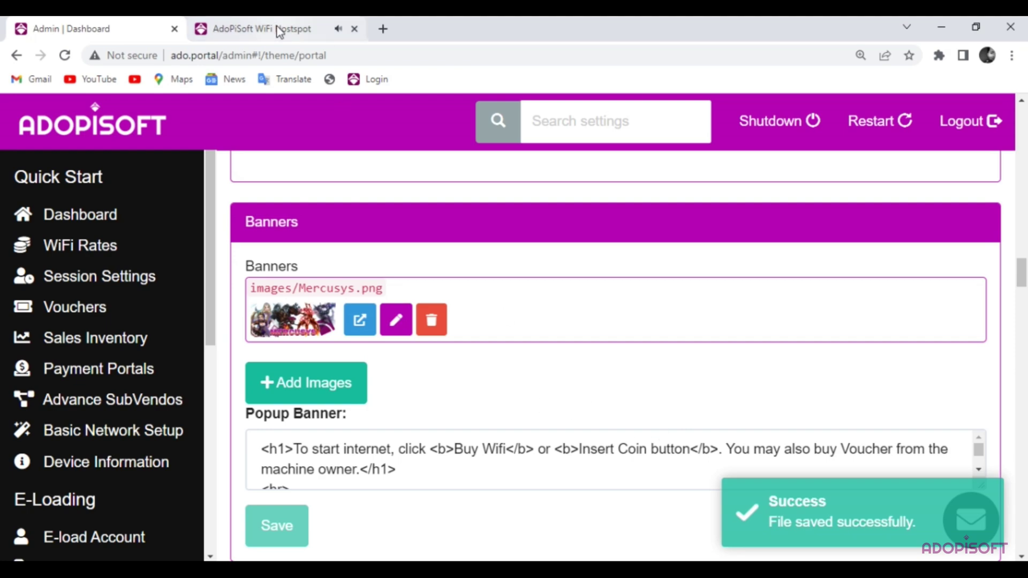
Reload the hotspot portal and dismiss the announcement popup.
click(298, 30)
scroll(482, 289, up, 7)
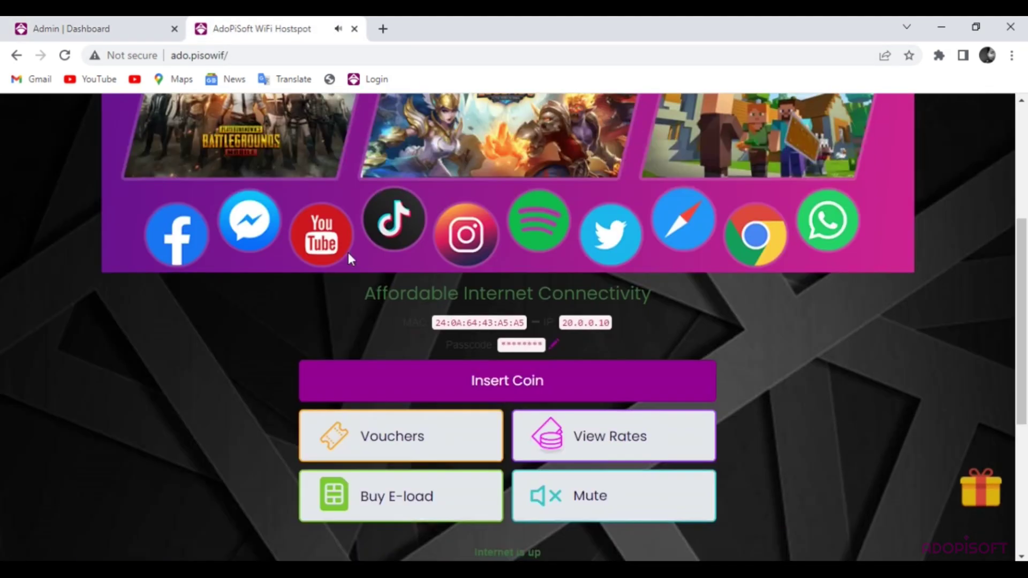
click(271, 58)
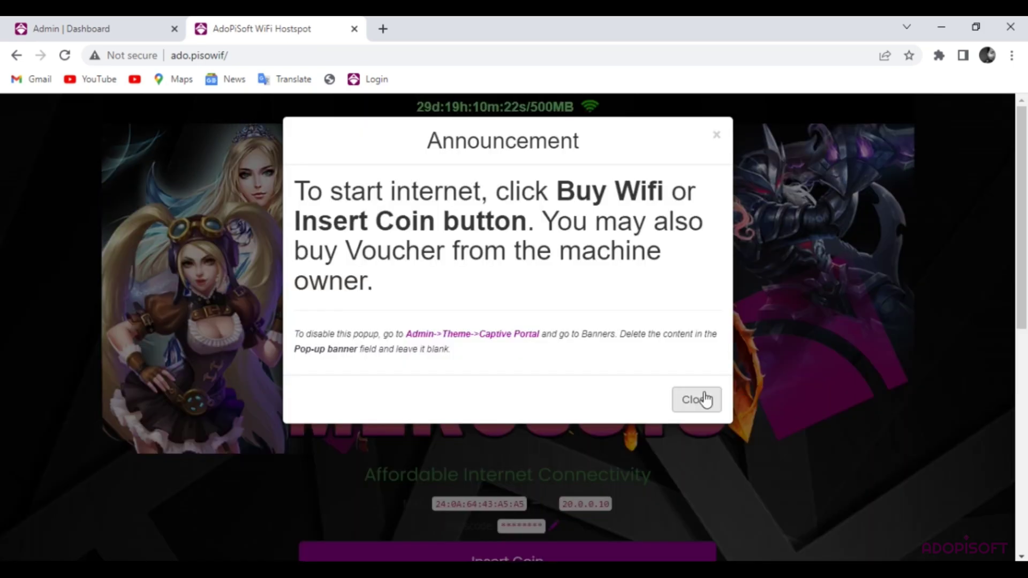
click(698, 399)
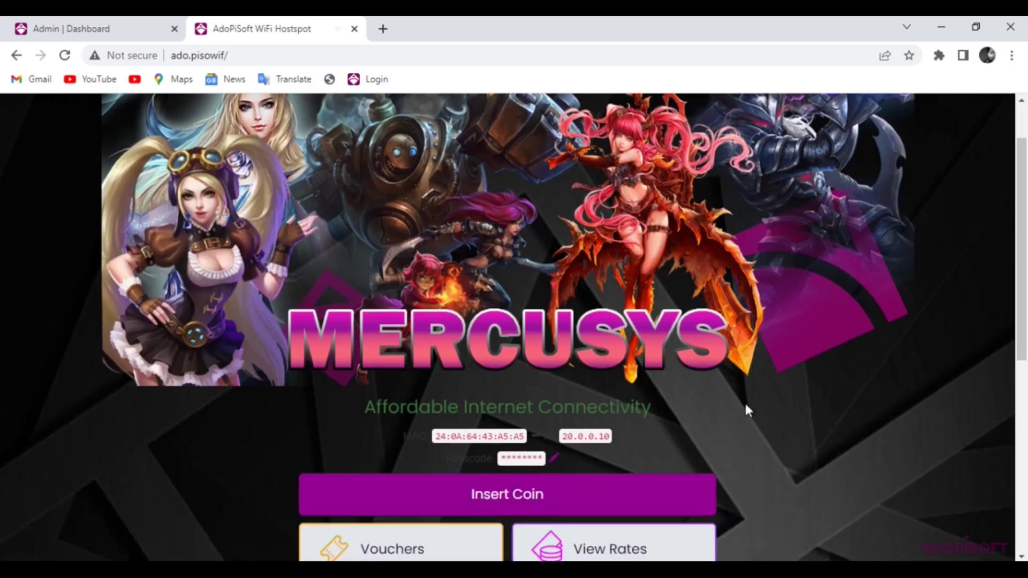
Zoom the portal page in twice to inspect the new MERCUSYS banner.
scroll(745, 407, down, 4)
scroll(739, 407, up, 5)
key(ctrl+plus)
key(ctrl+plus)
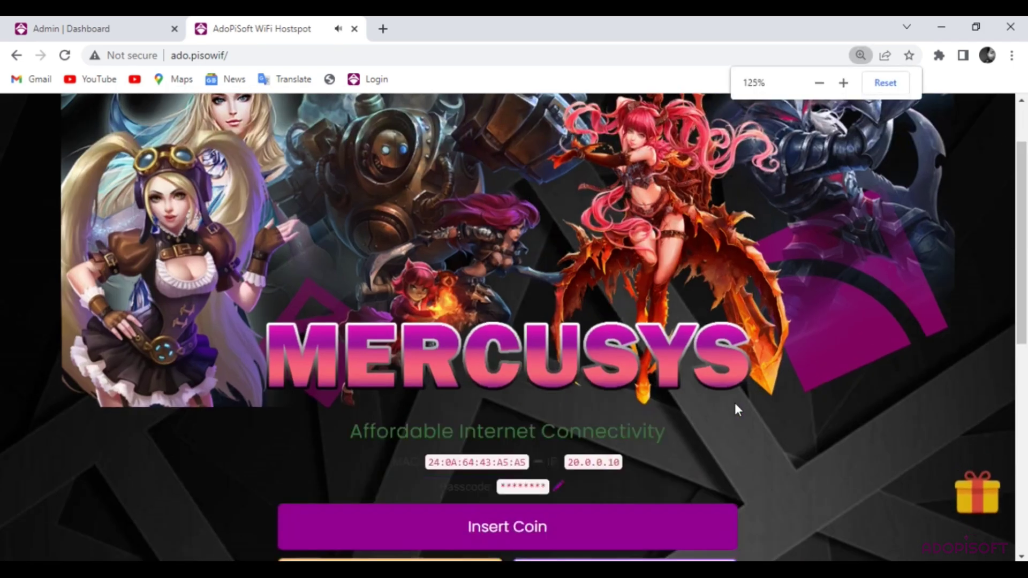
key(ctrl+plus)
scroll(731, 400, down, 4)
scroll(718, 390, up, 5)
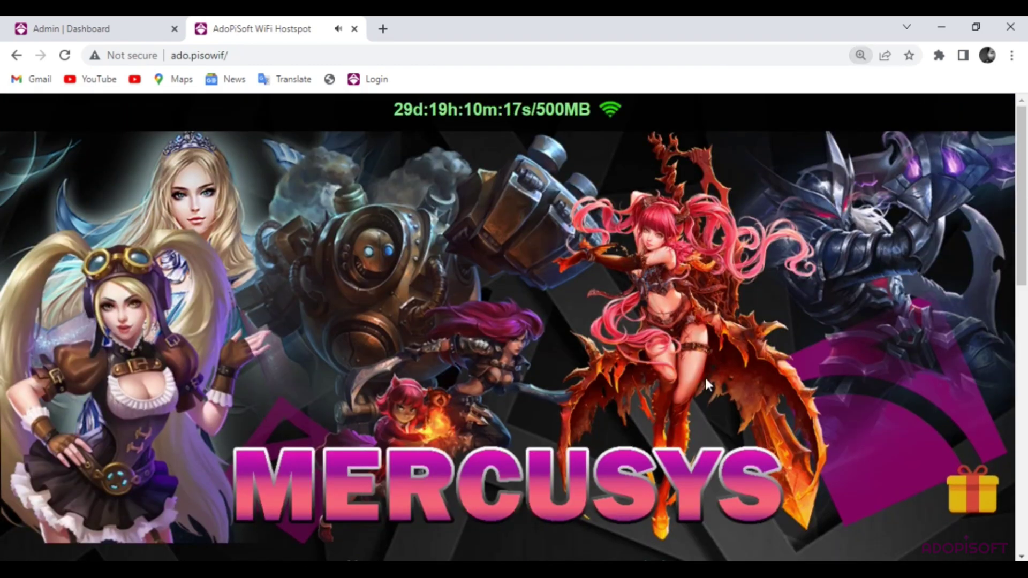
scroll(704, 378, down, 5)
scroll(693, 355, up, 3)
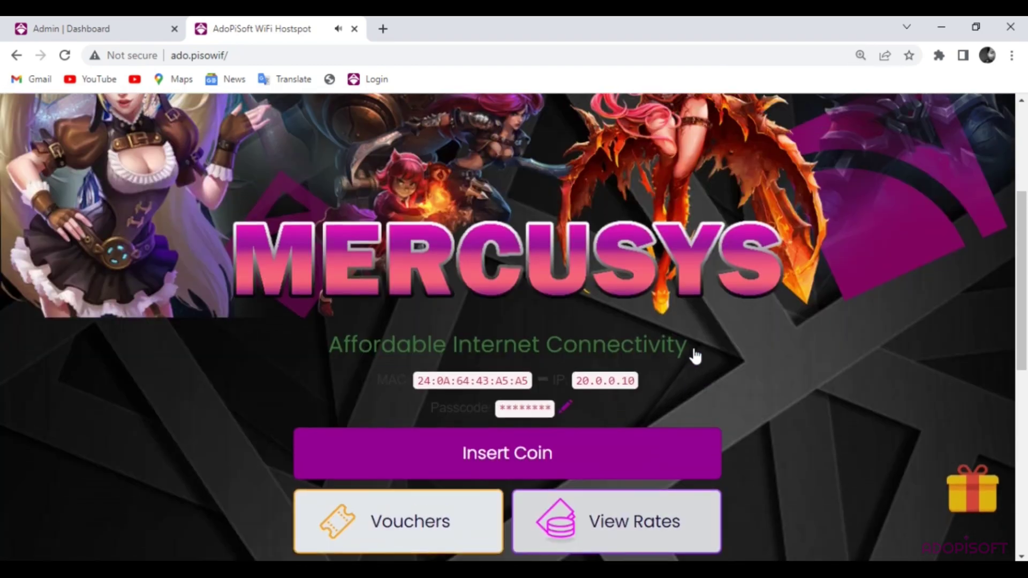
scroll(644, 335, down, 5)
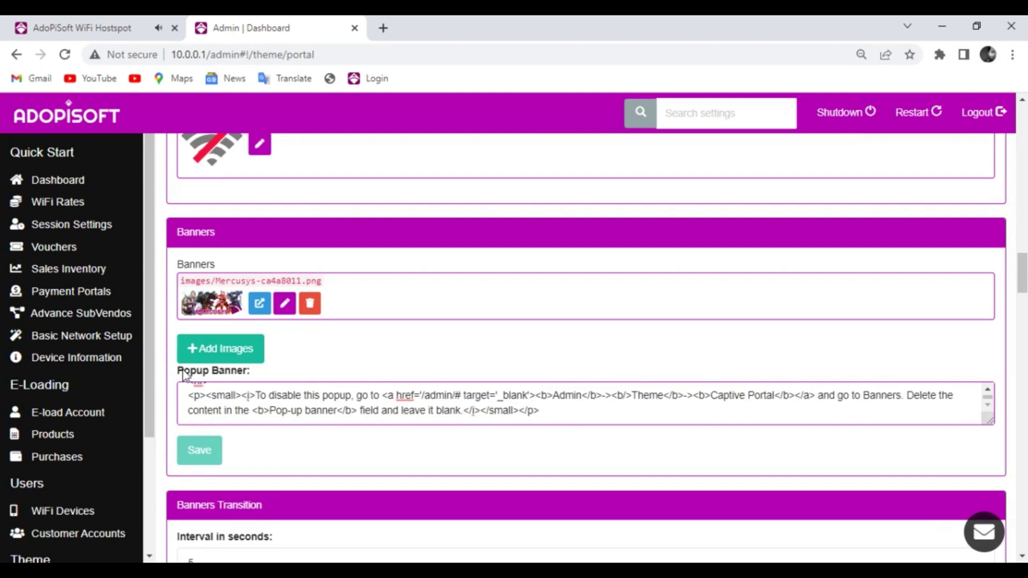
Reload the portal to view the current popup, then return to the admin theme settings.
scroll(193, 378, down, 2)
scroll(301, 363, up, 4)
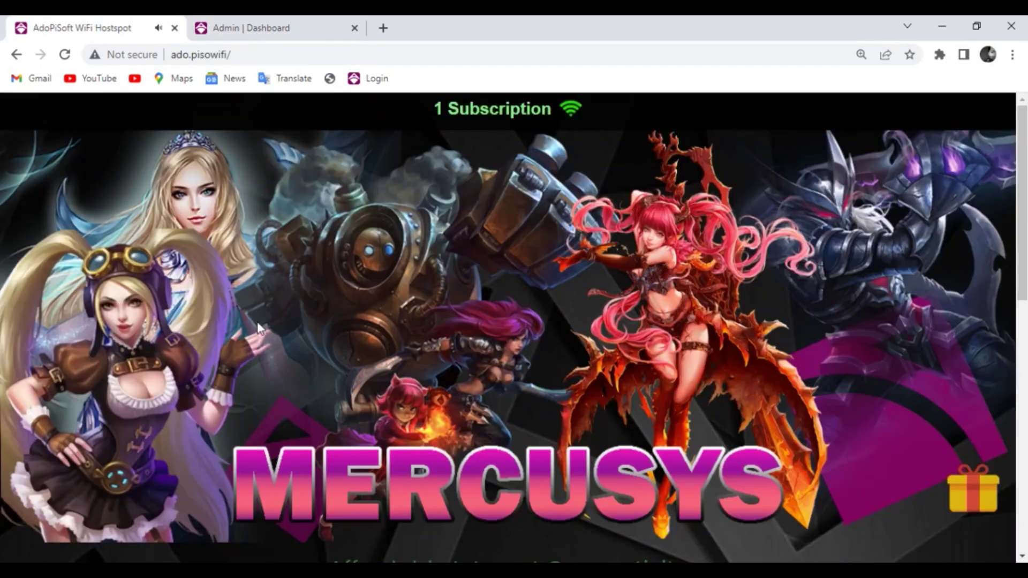
click(254, 55)
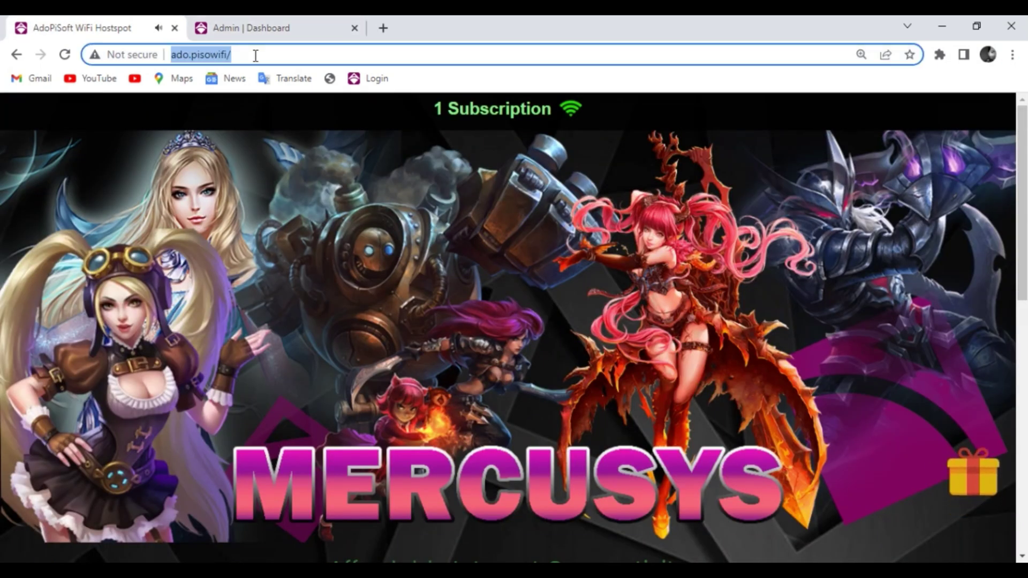
key(Return)
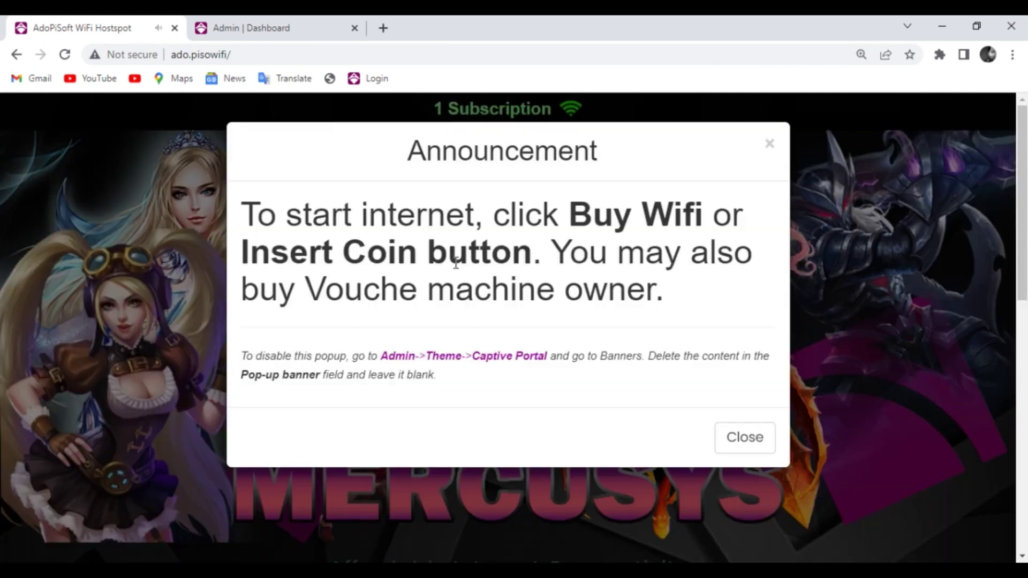
click(268, 21)
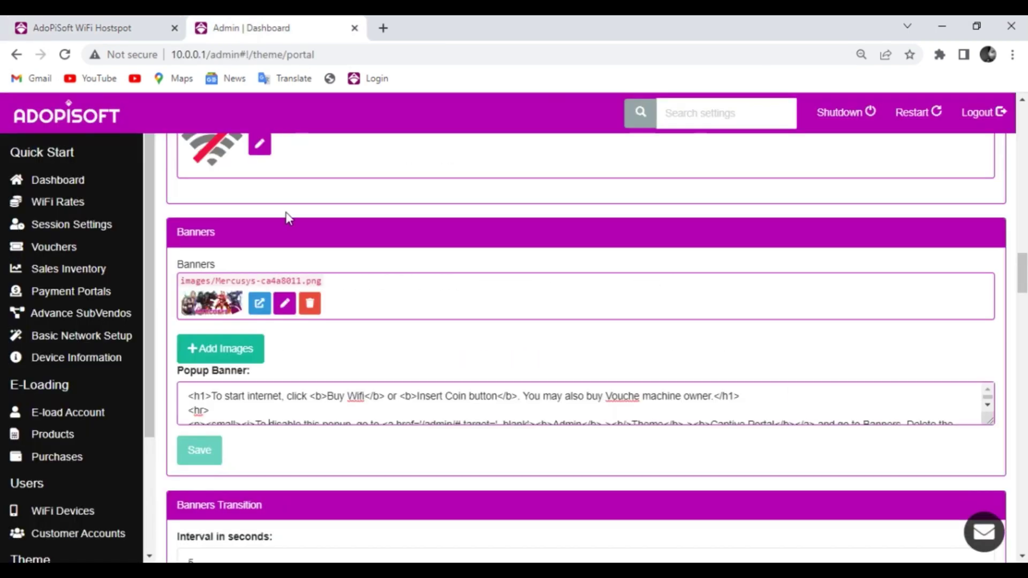
Change the popup's opening to 'Insert at least 20 PESOS' in place of 'To start internet, click Buy Wifi'.
drag(308, 399, 237, 399)
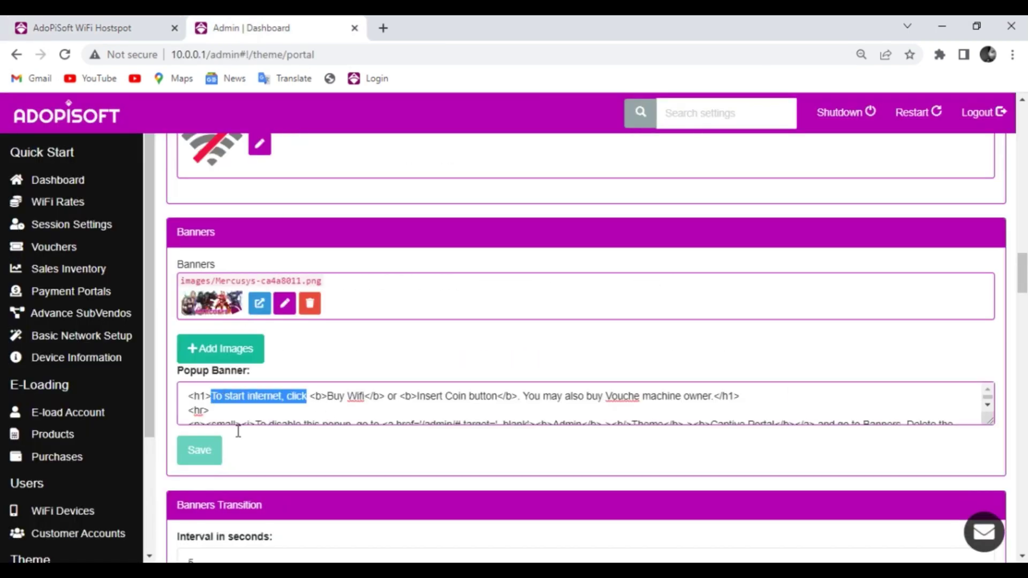
key(BackSpace)
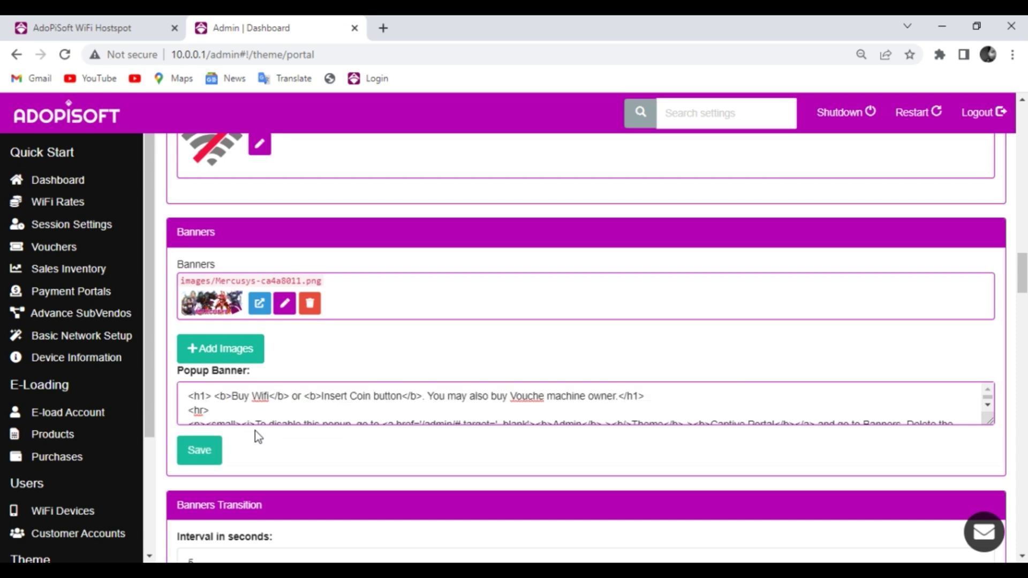
text(Insert at le)
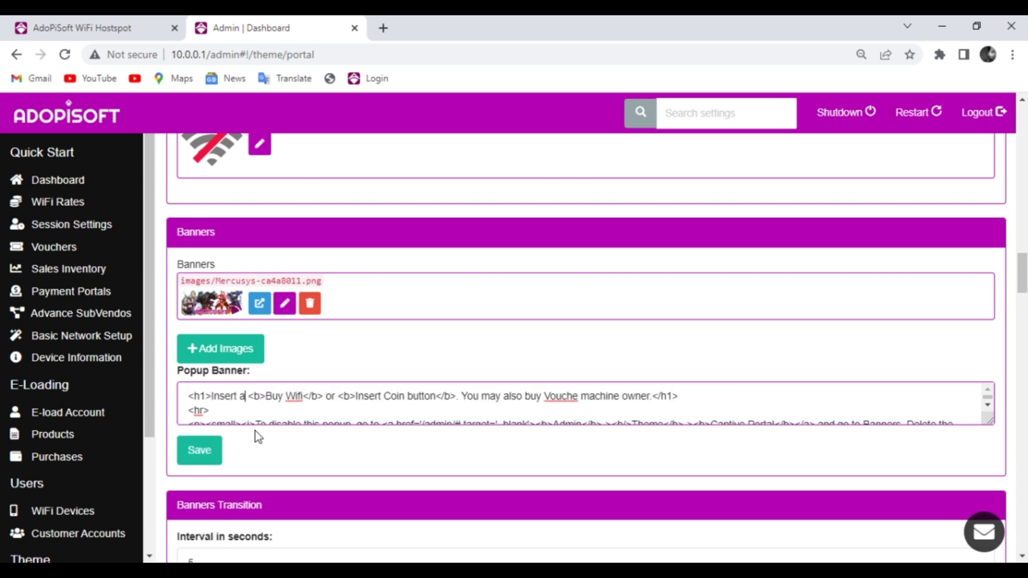
text(ast)
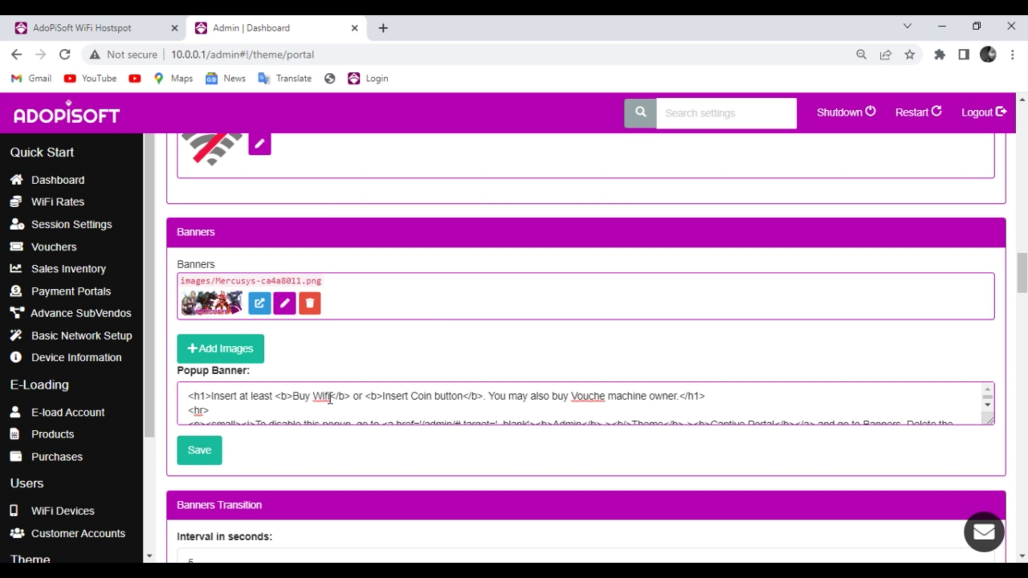
drag(327, 396, 293, 397)
text(20 PESO)
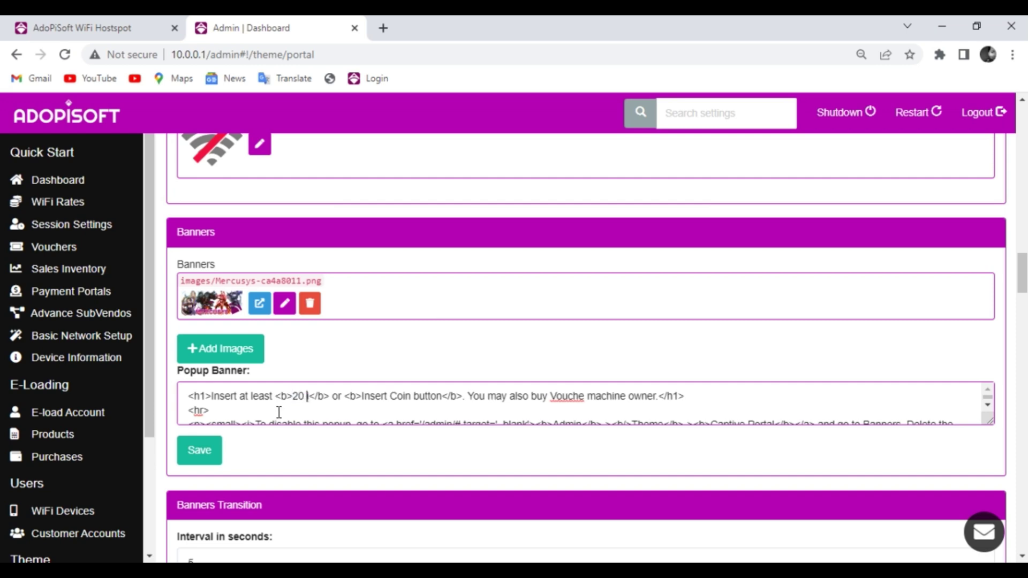
text(S)
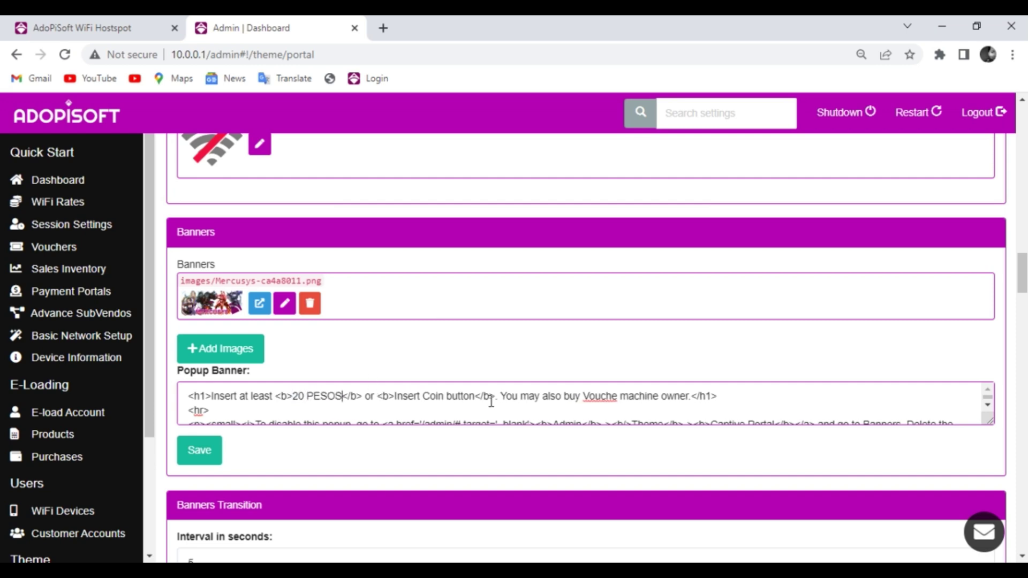
Delete the Insert Coin button phrase and the voucher sentence from the popup text.
drag(496, 397, 364, 396)
key(BackSpace)
drag(555, 396, 364, 396)
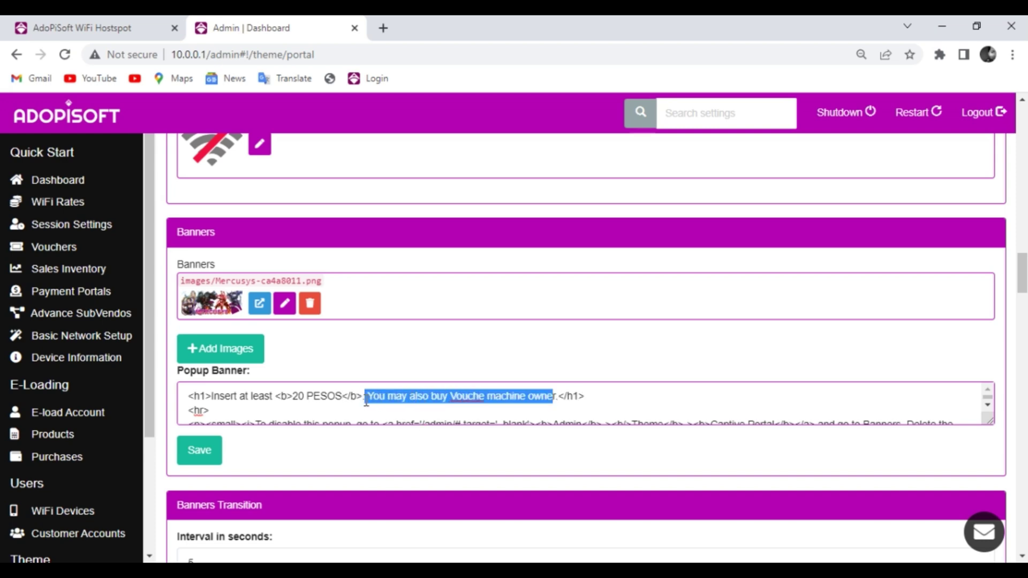
key(BackSpace)
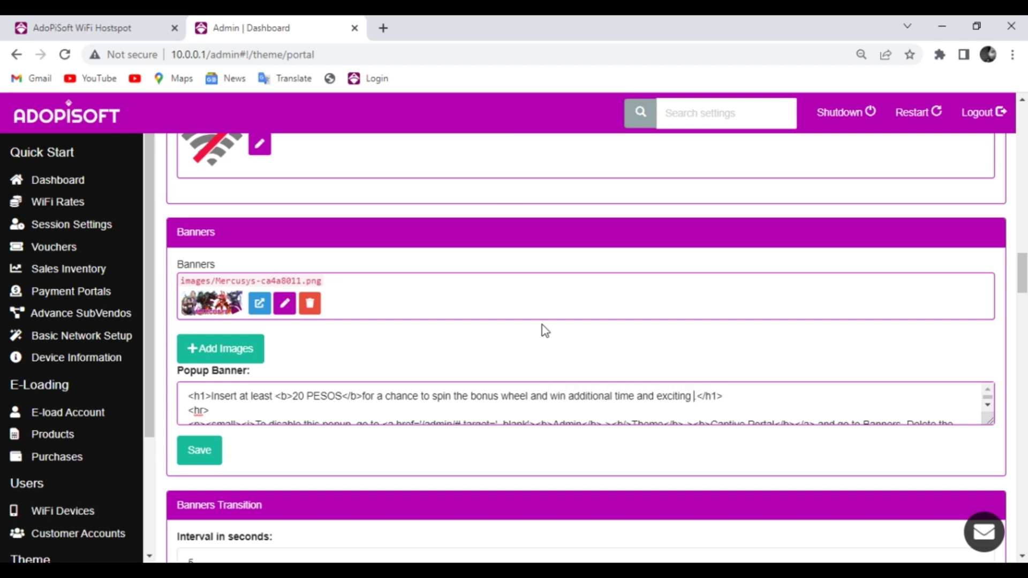
Replace the disable-popup note with 'Click the <b>GIFT BUTTON</b> at the lower right side of your screen .'.
scroll(514, 404, down, 1)
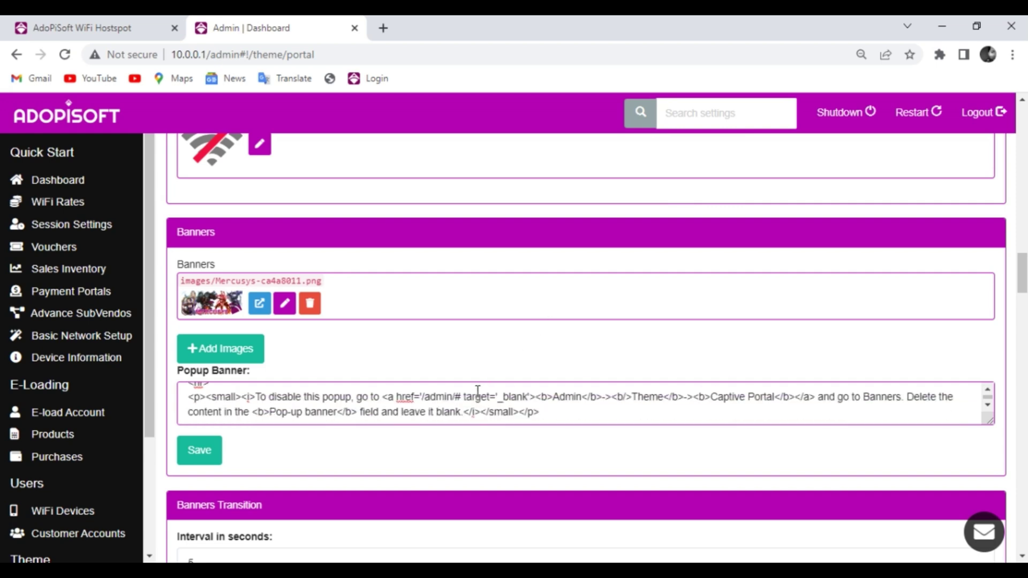
scroll(546, 409, up, 1)
scroll(512, 414, down, 1)
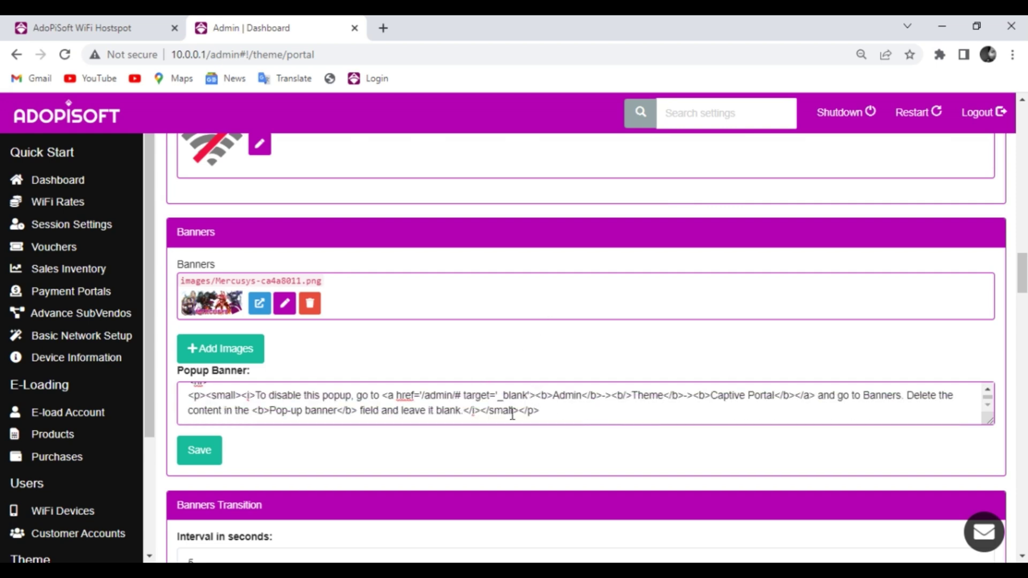
drag(462, 411, 262, 397)
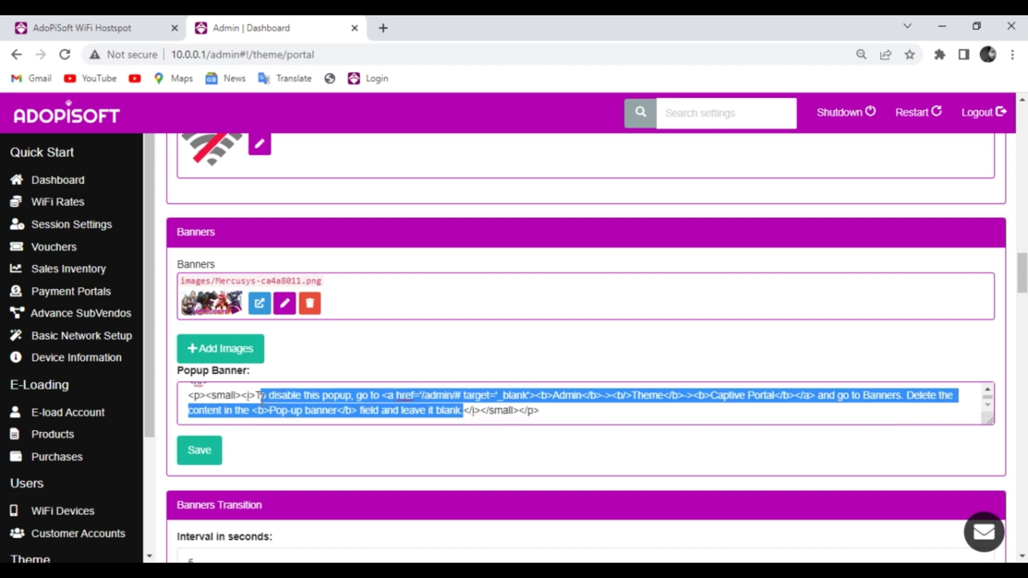
key(BackSpace)
key(BackSpace)
text(Click )
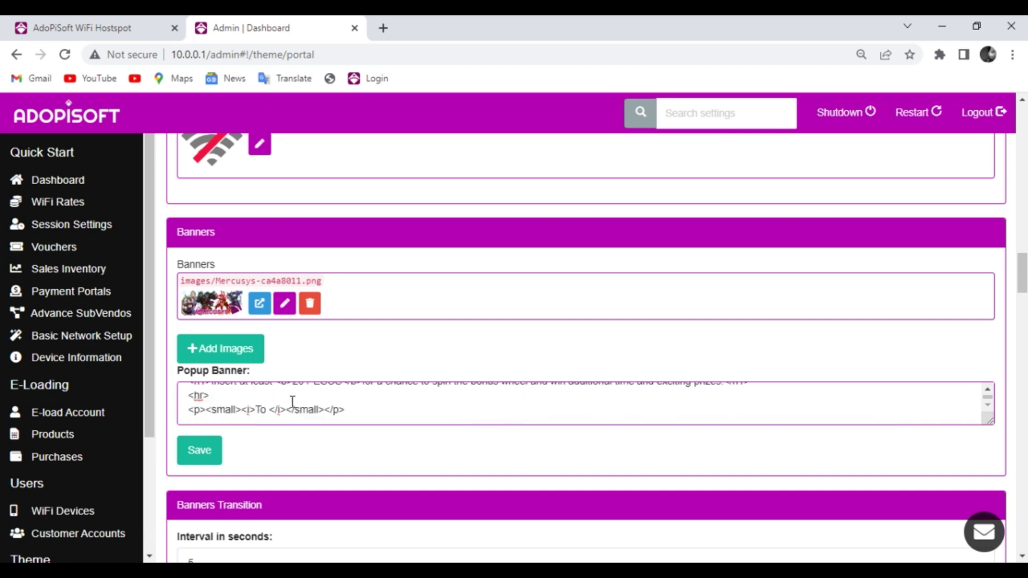
text(the)
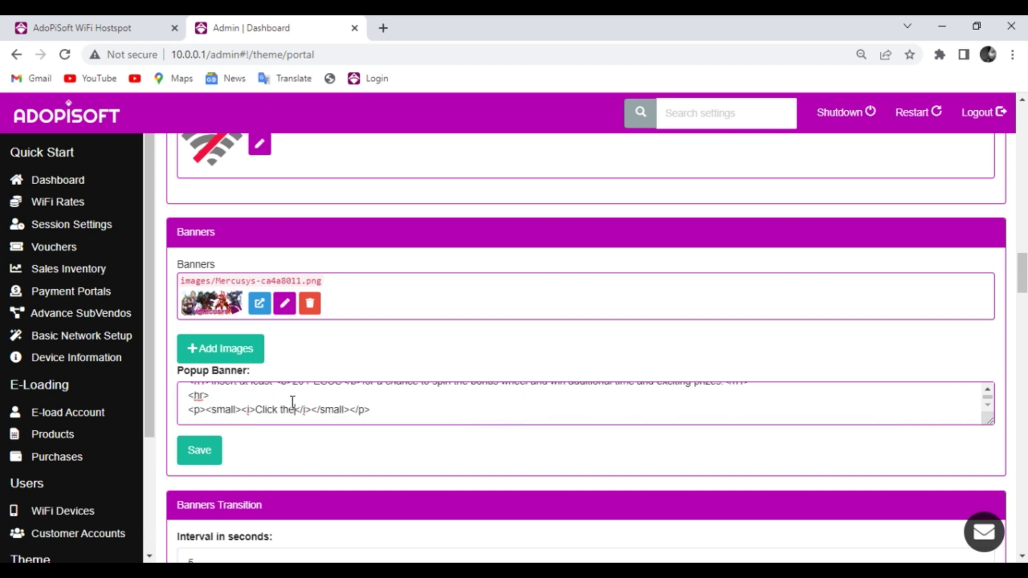
text( <b>)
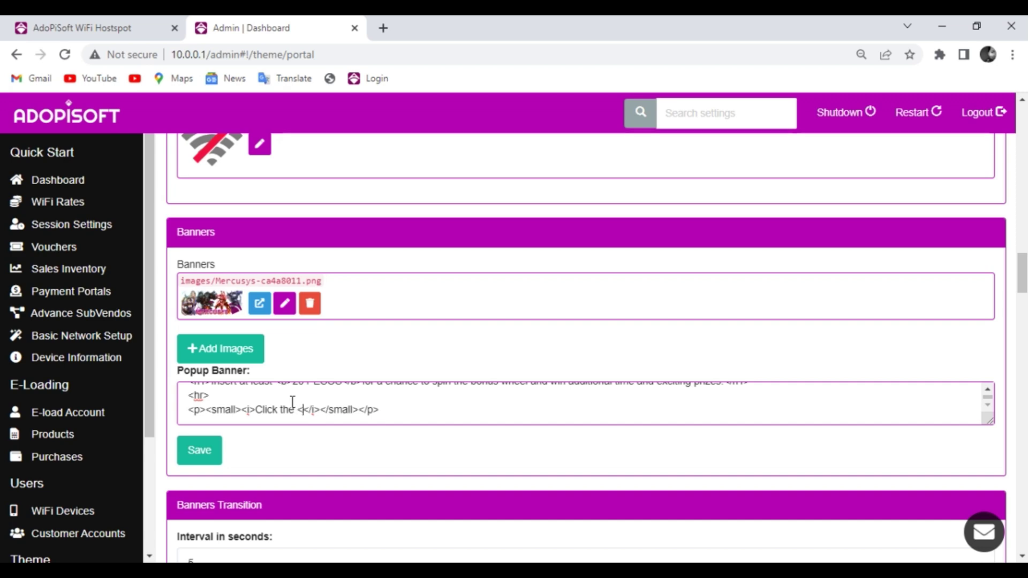
text(GIFT BUTTON)
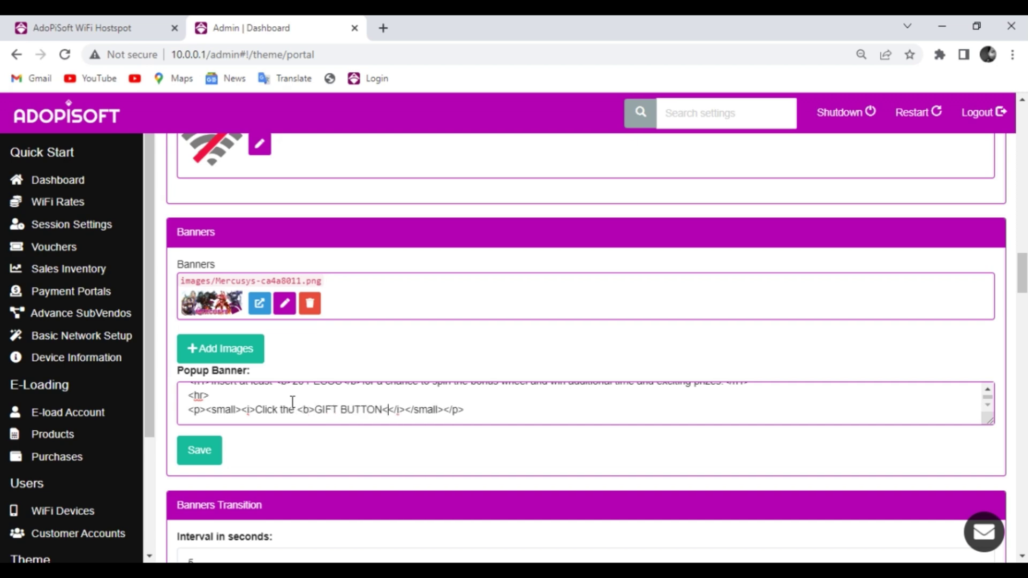
text(</b>)
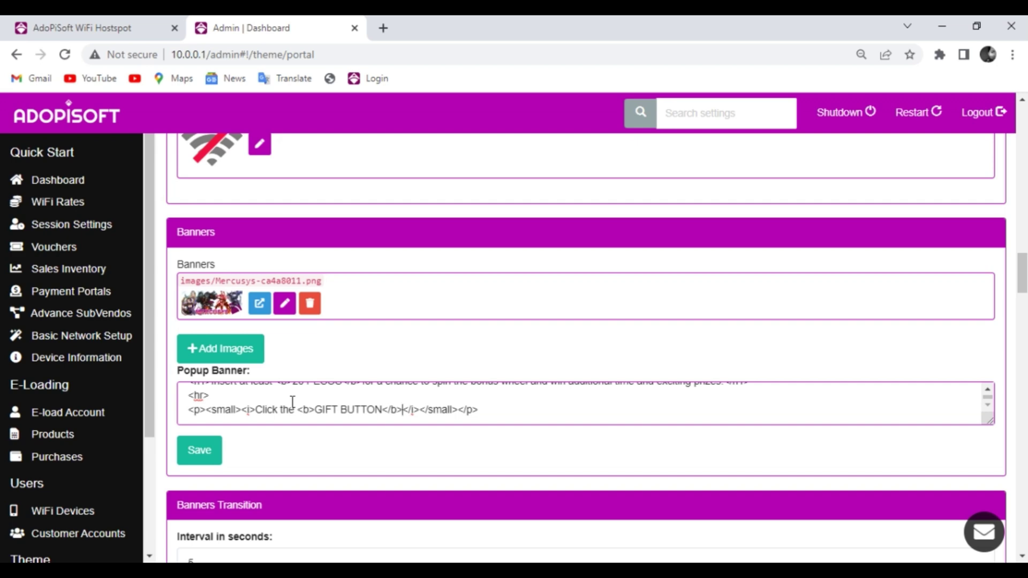
text( at the lower right )
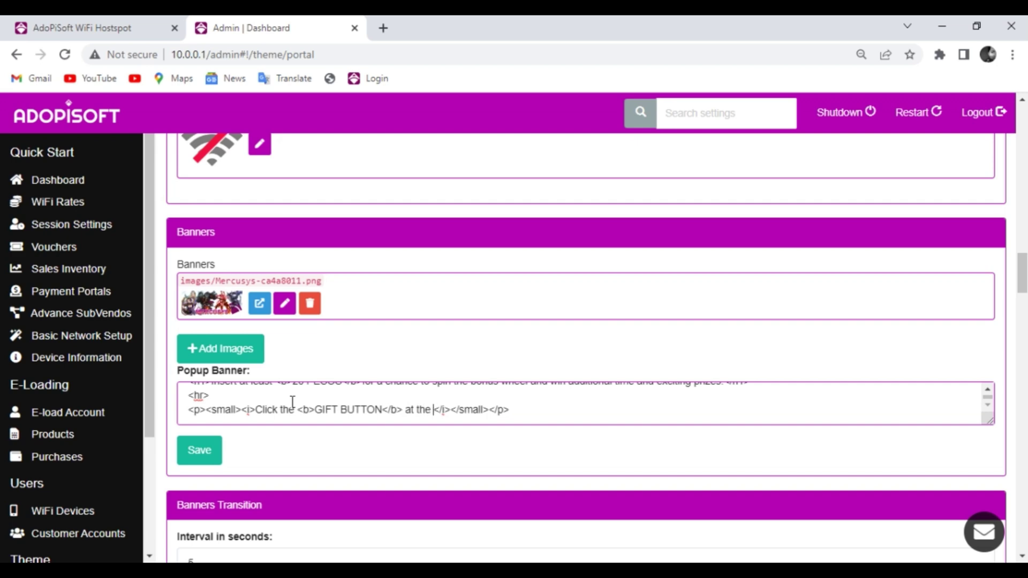
text(side of your )
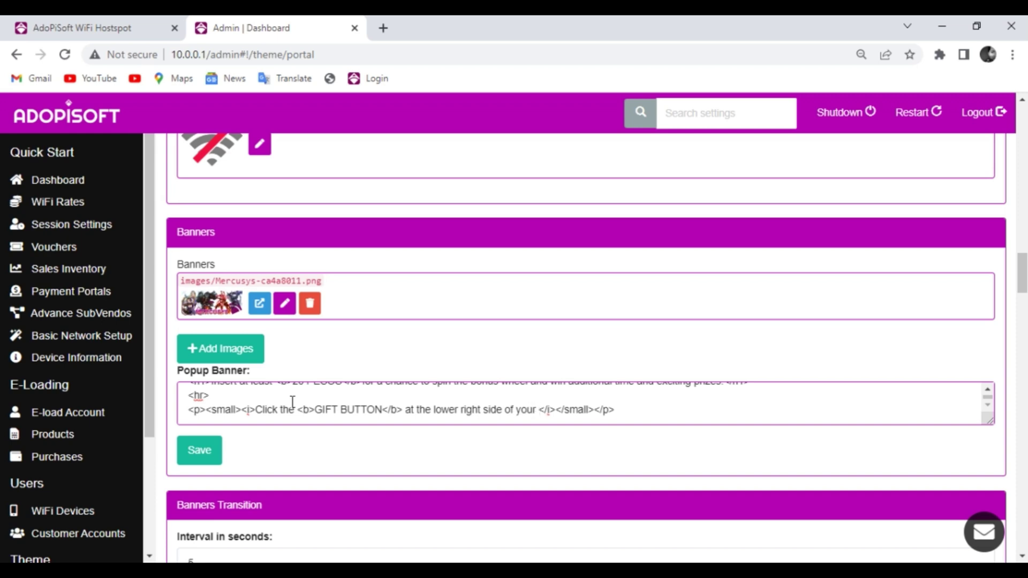
text(screen )
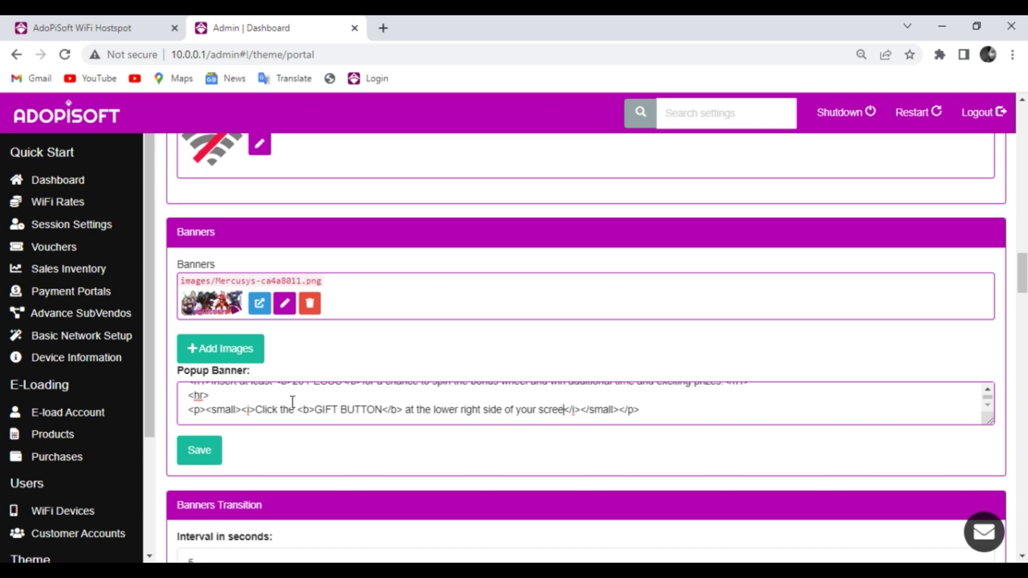
text(.)
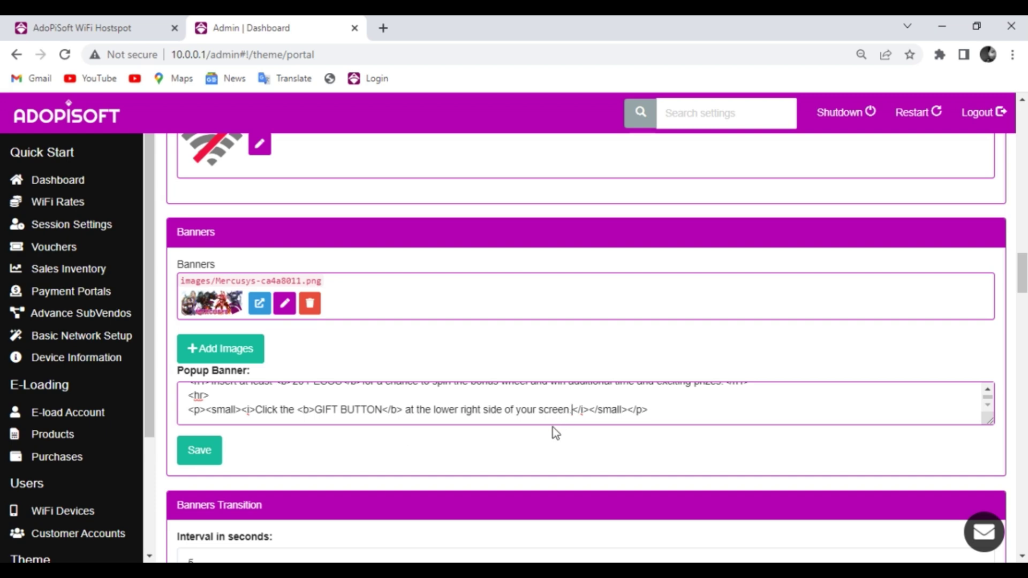
Save the updated popup banner and reload the hotspot portal to view the new announcement.
key(Tab)
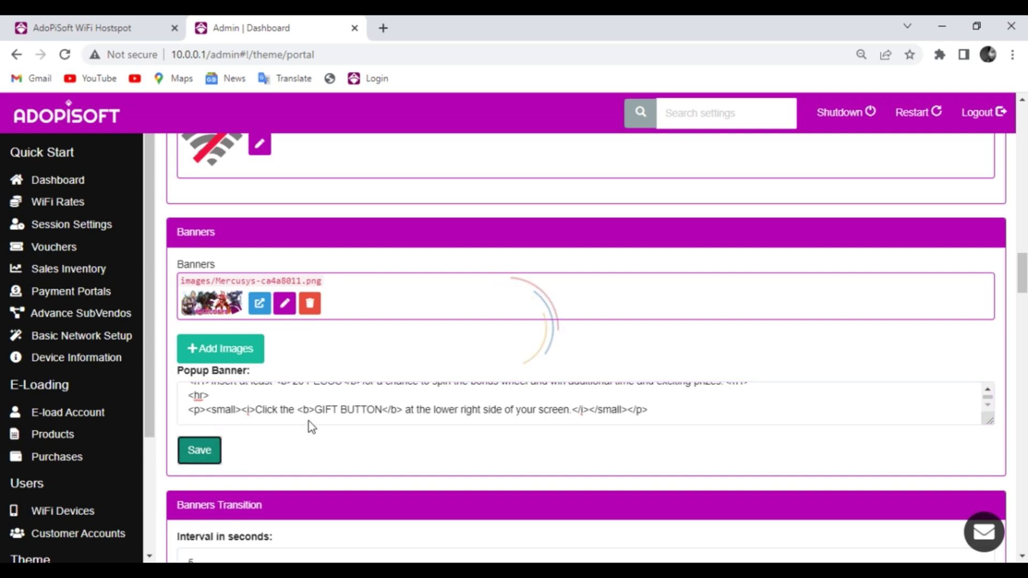
key(Return)
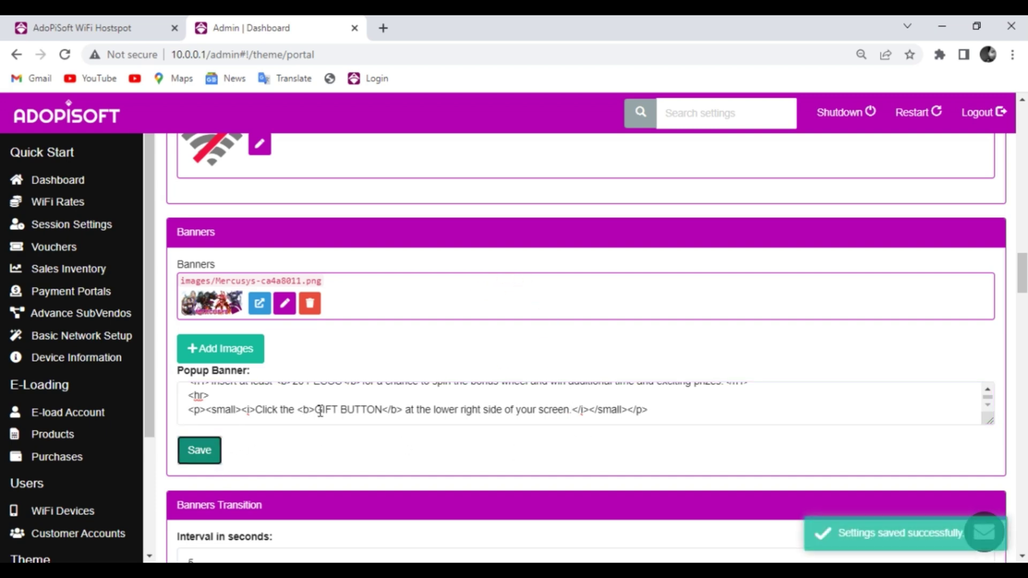
click(85, 27)
click(397, 56)
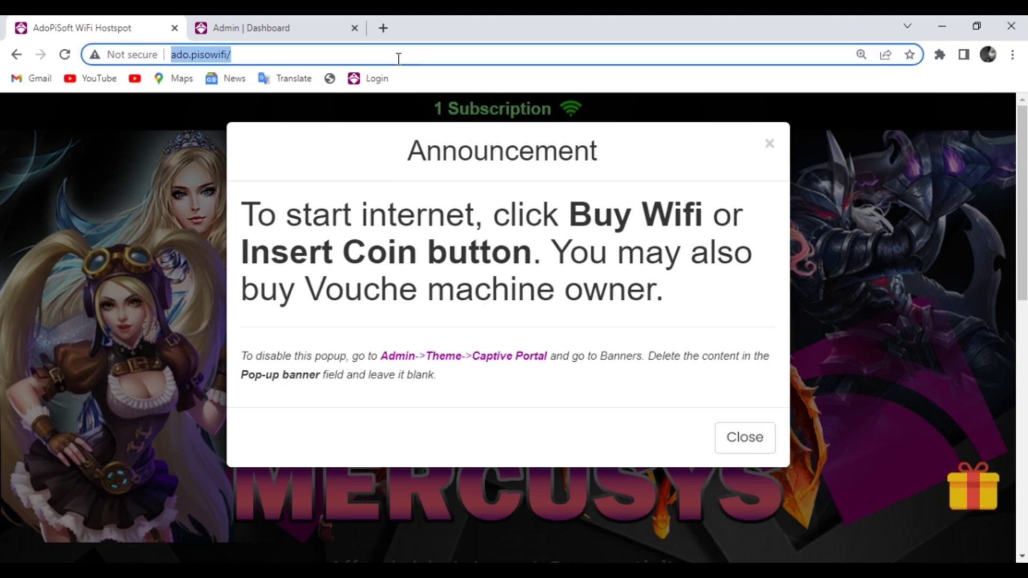
key(Return)
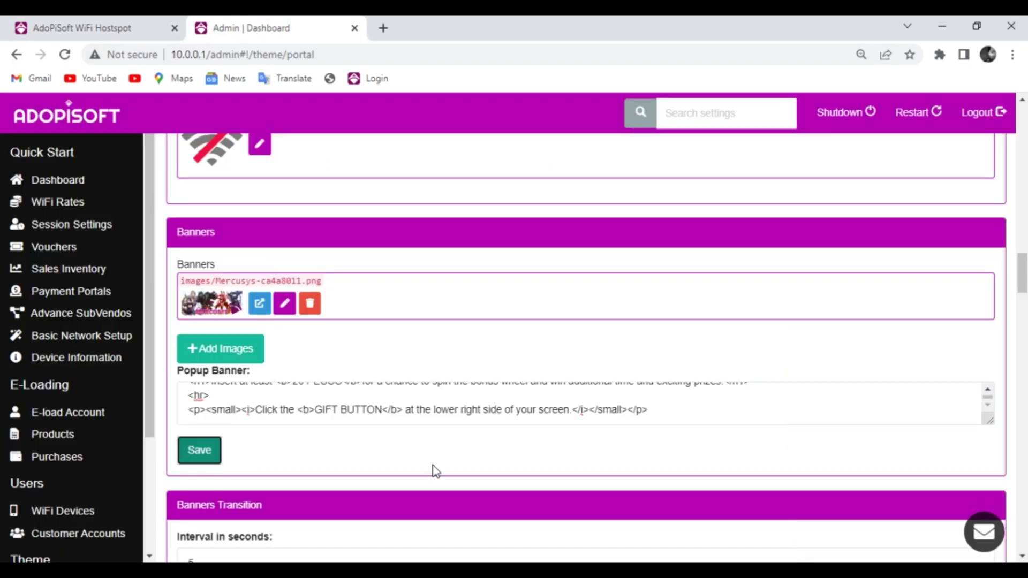
Reload the portal again, then open the gift bonus panel's GAMES tab.
scroll(377, 416, up, 1)
click(363, 396)
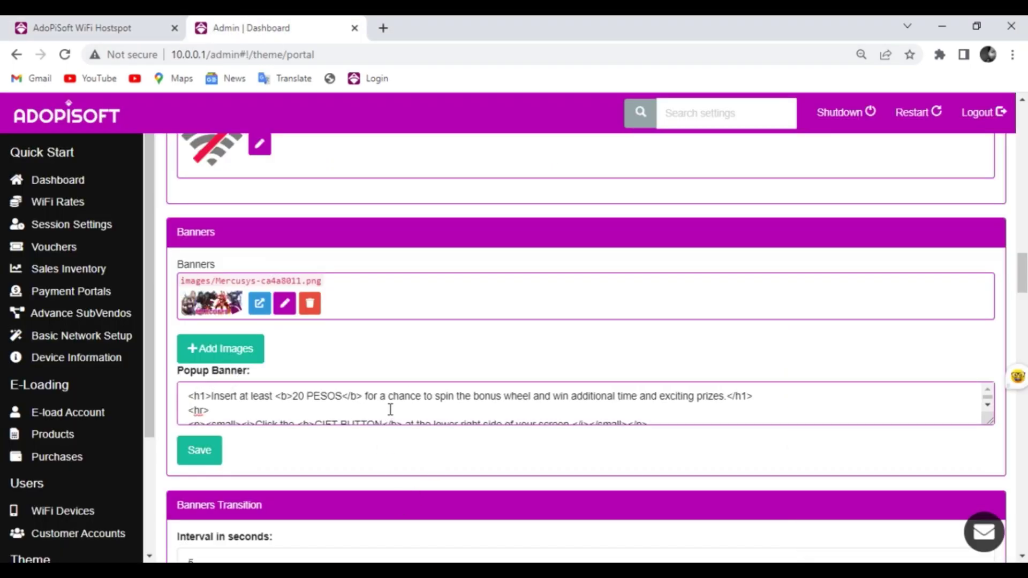
click(101, 27)
click(345, 54)
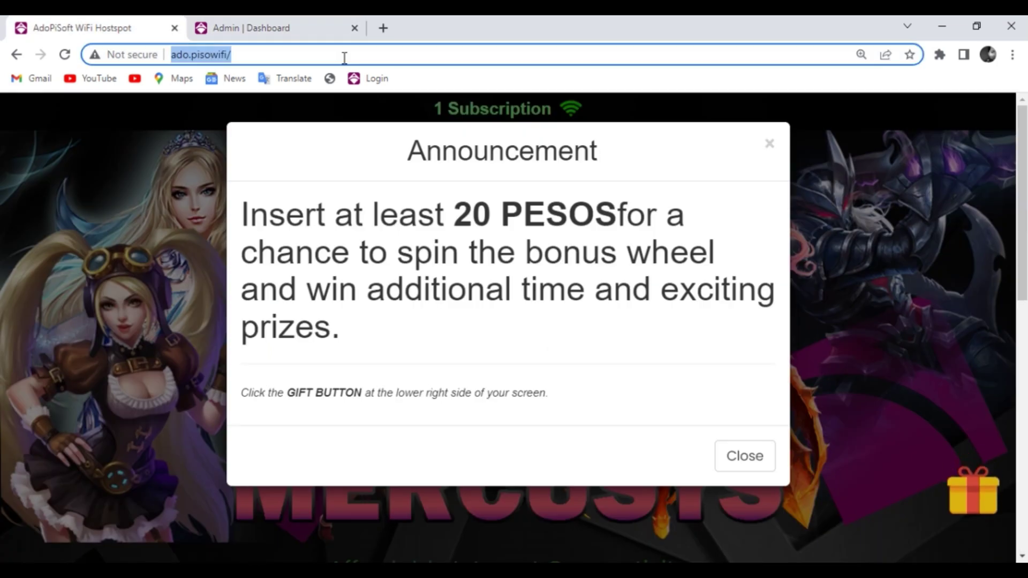
key(Return)
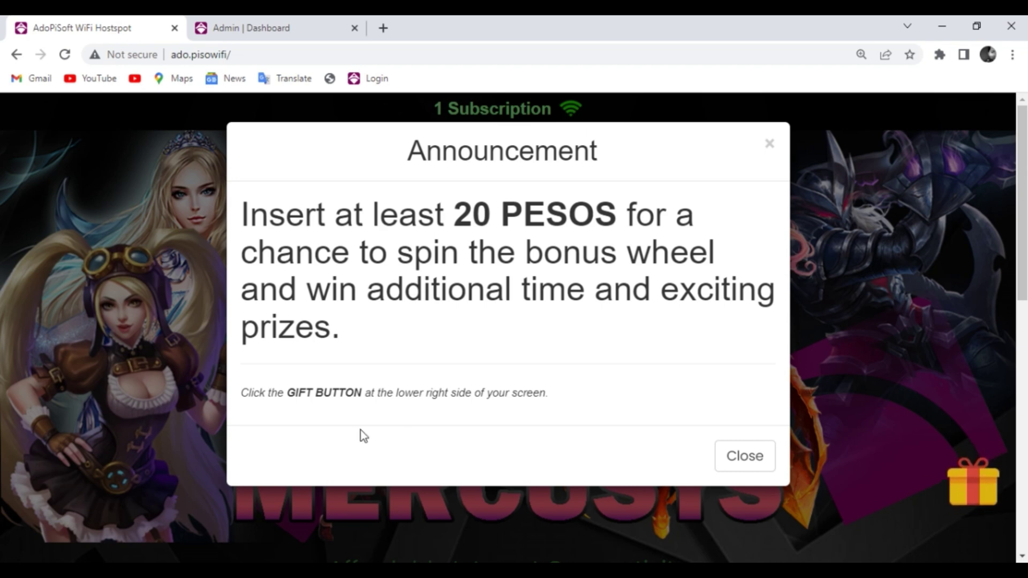
click(959, 517)
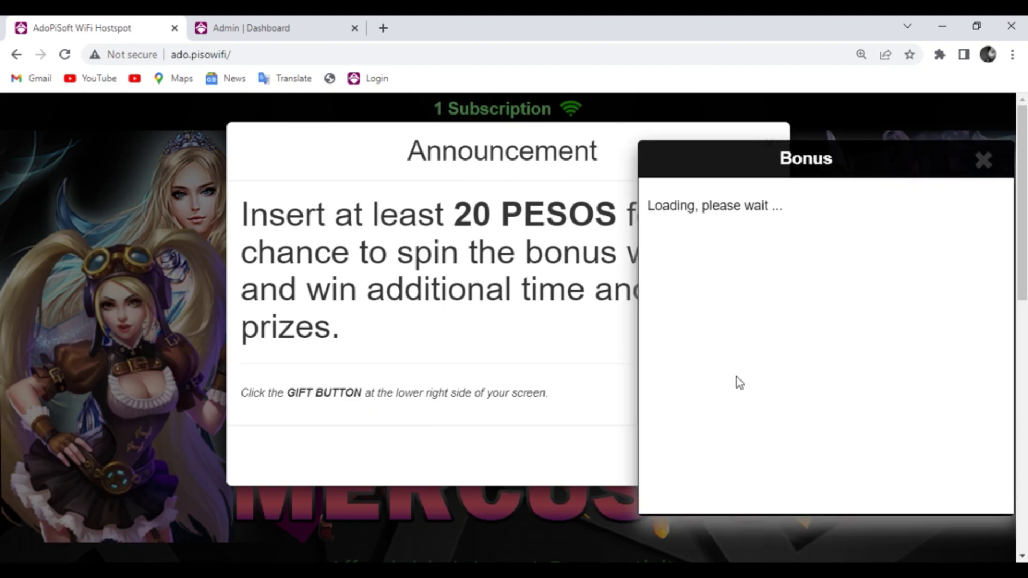
click(758, 213)
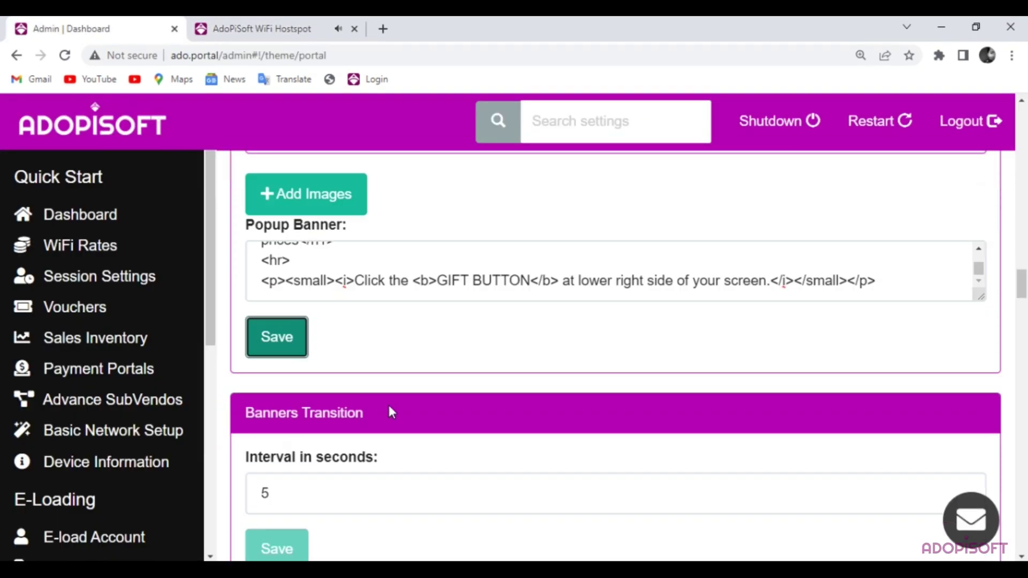
Add a new theme variant named COMFAST_testing.
scroll(388, 403, up, 8)
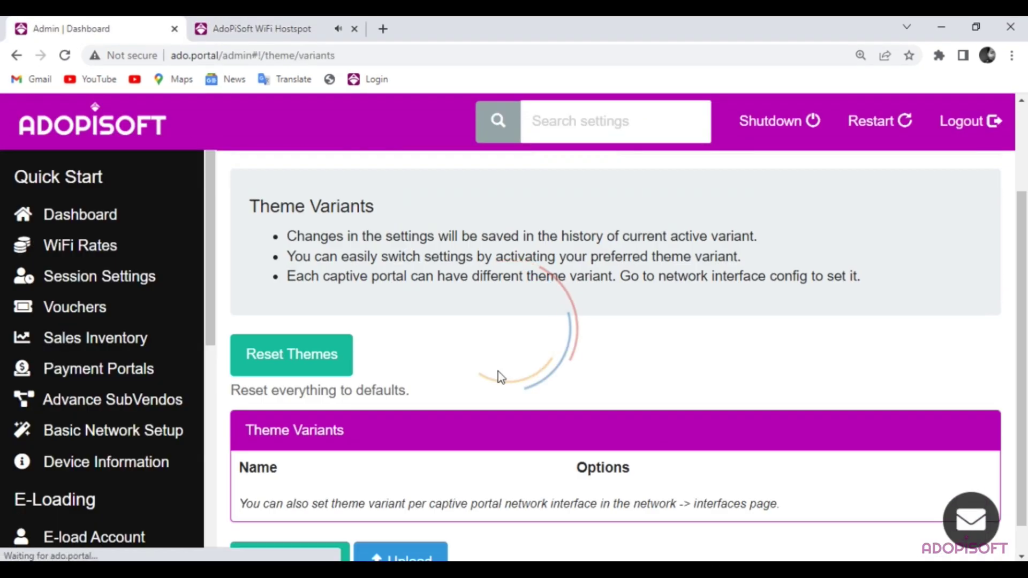
scroll(501, 376, down, 3)
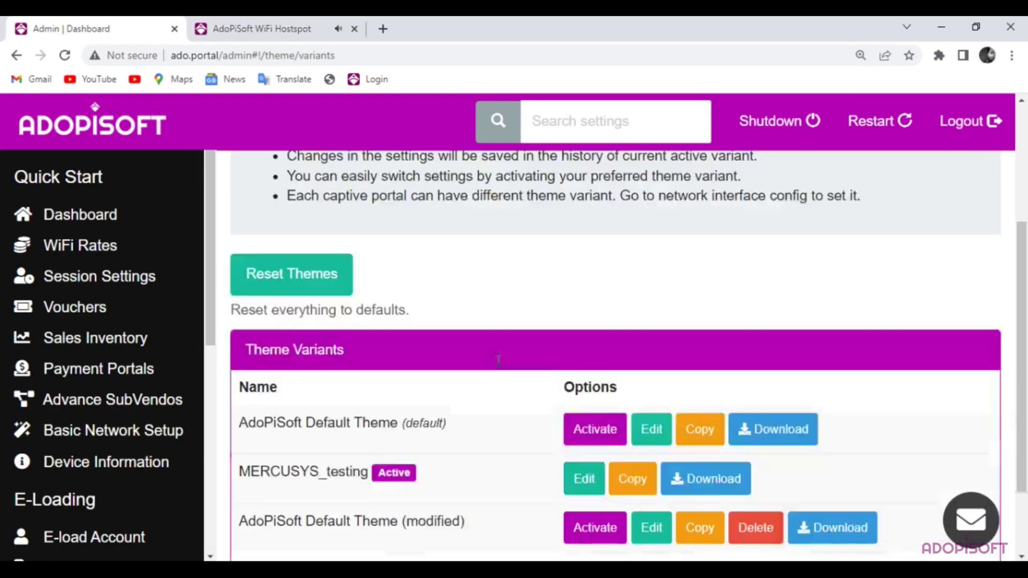
click(290, 528)
text(COMFAST_testing)
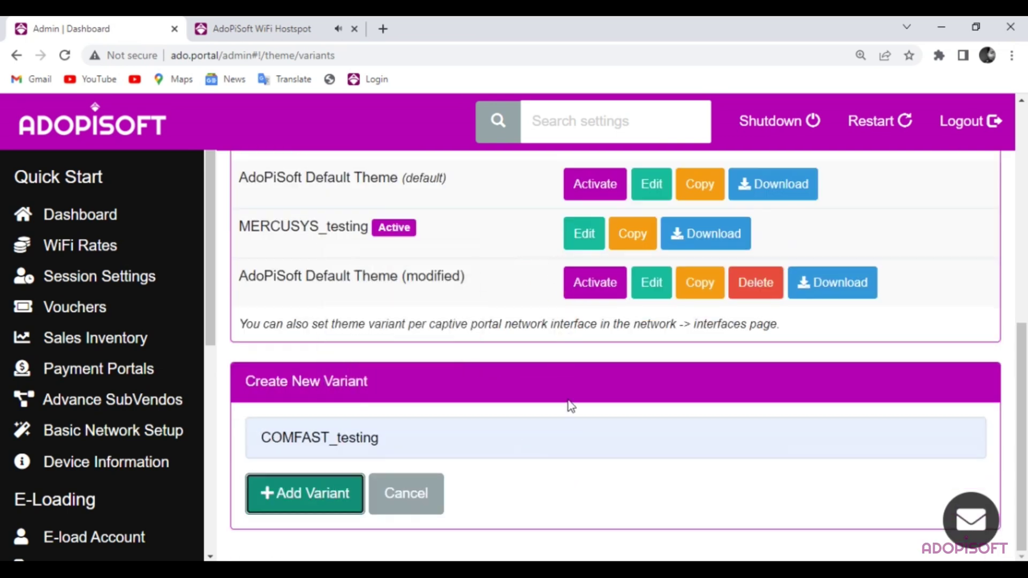
key(Return)
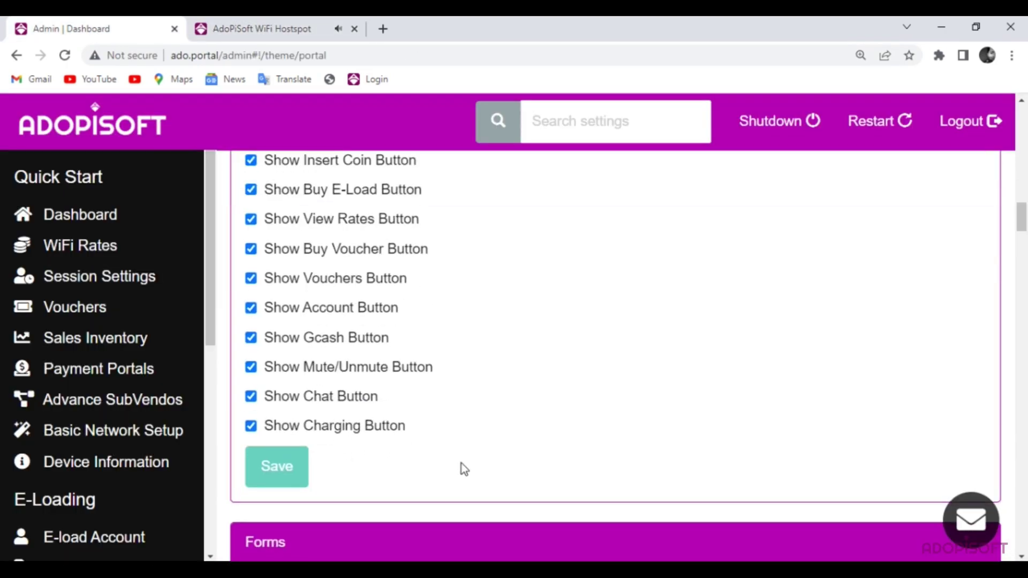
Set the banner image to Comfast.png and empty the Popup Banner text, then save.
click(395, 246)
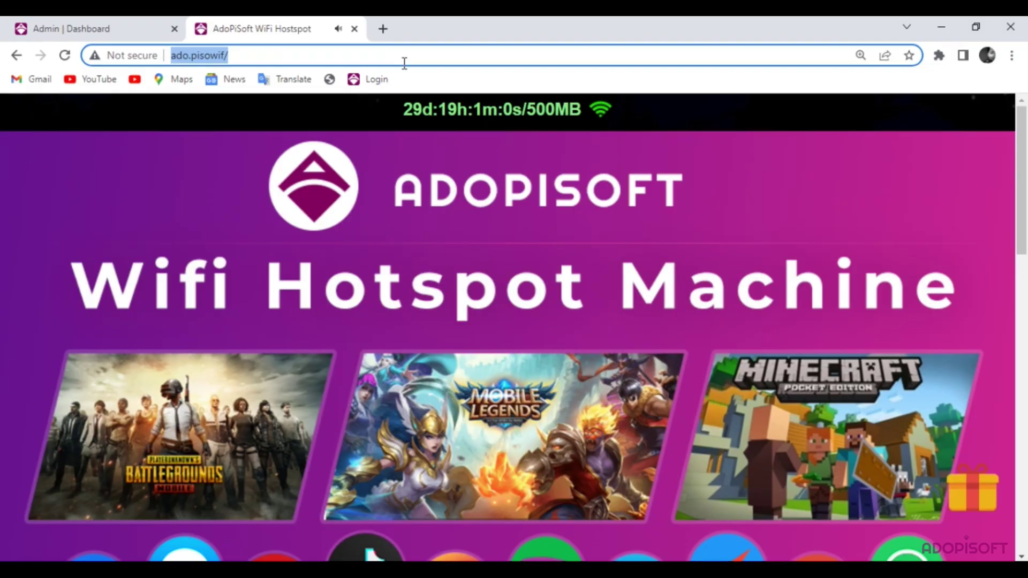
key(Return)
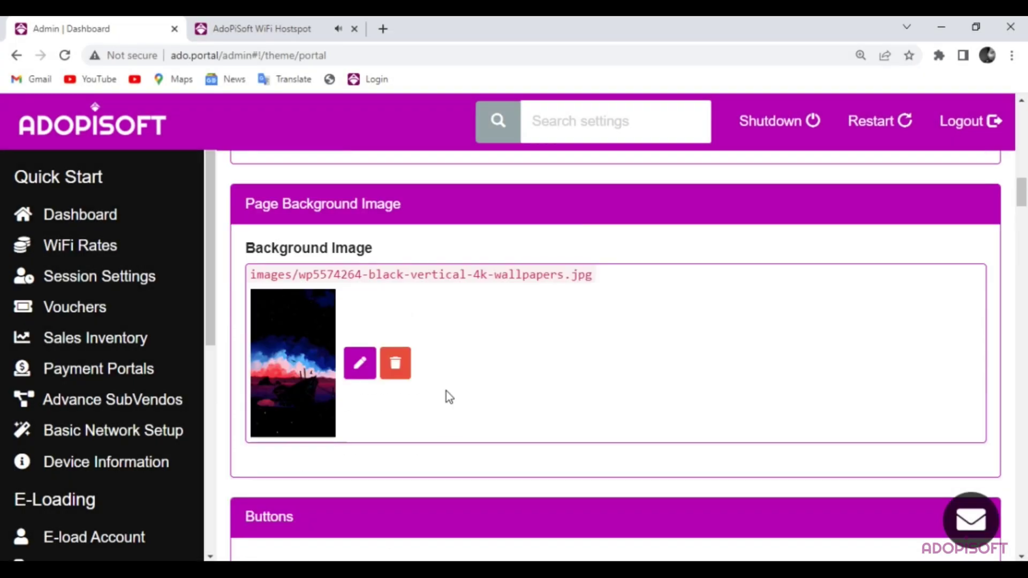
scroll(442, 390, down, 10)
scroll(440, 389, down, 4)
click(375, 402)
key(ctrl+a)
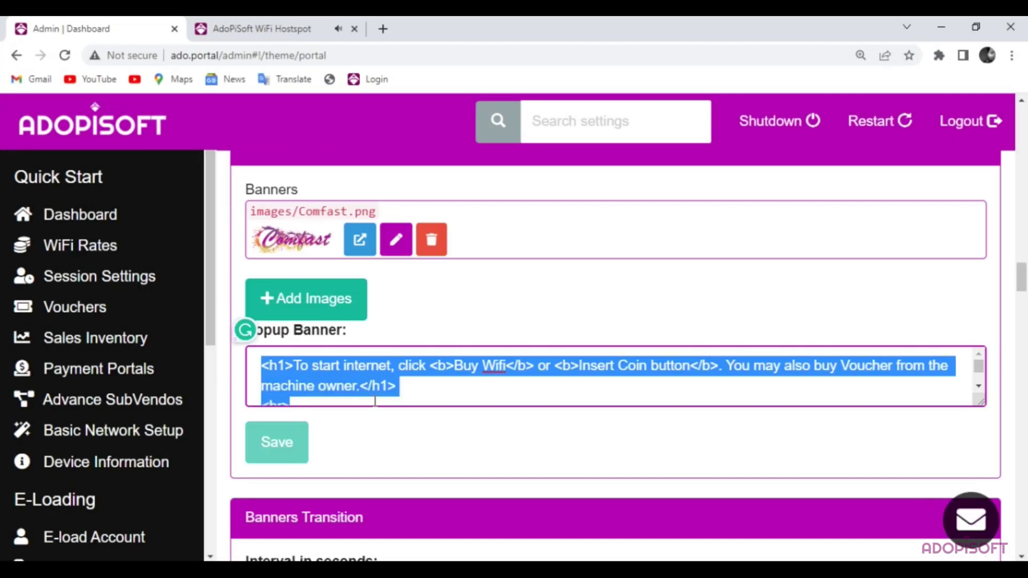
key(BackSpace)
key(ctrl+a)
key(BackSpace)
click(279, 443)
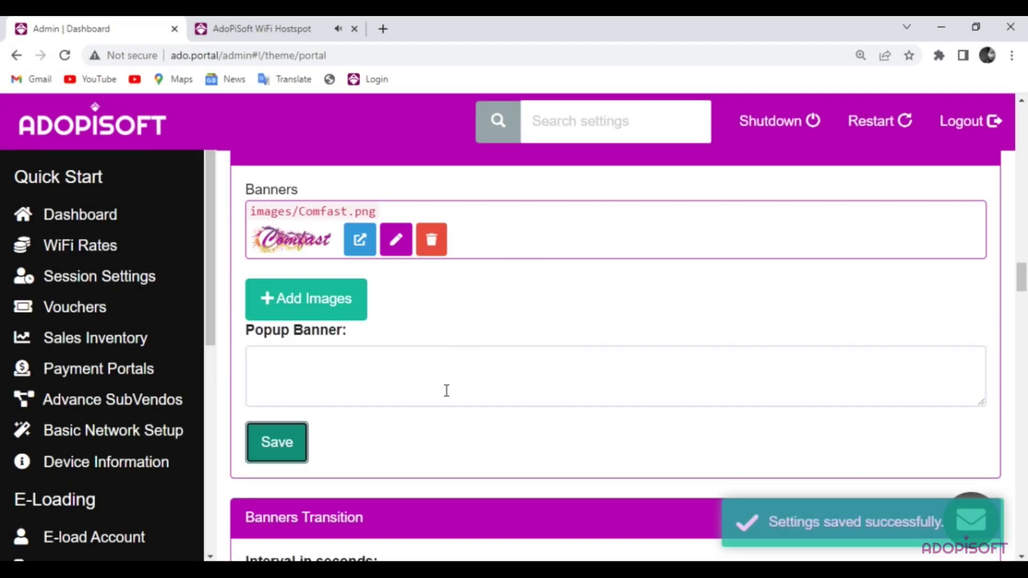
Reload the portal to confirm no popup appears, then go to Theme Variants.
scroll(444, 375, down, 1)
click(429, 371)
click(264, 27)
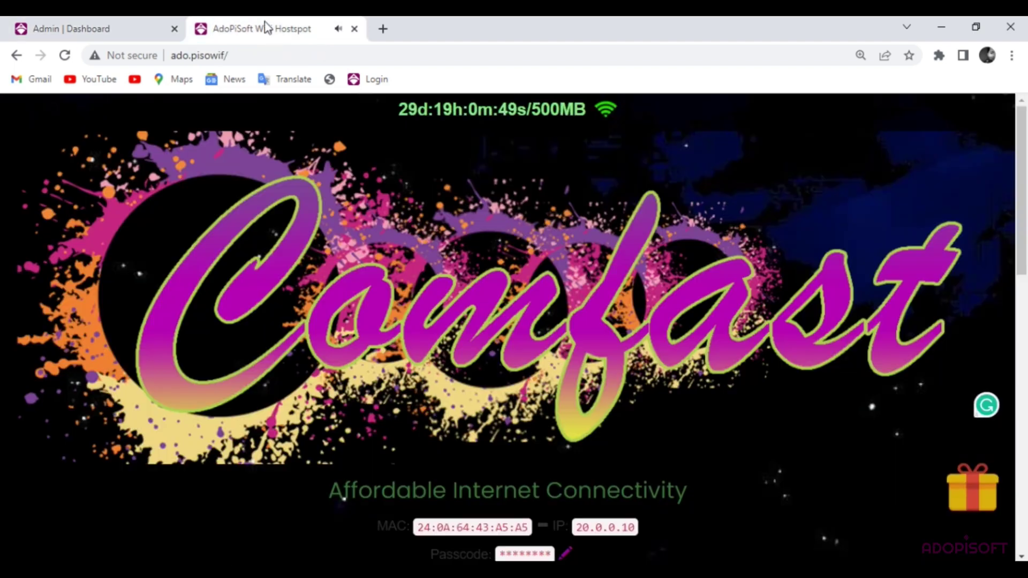
key(F5)
scroll(645, 235, down, 4)
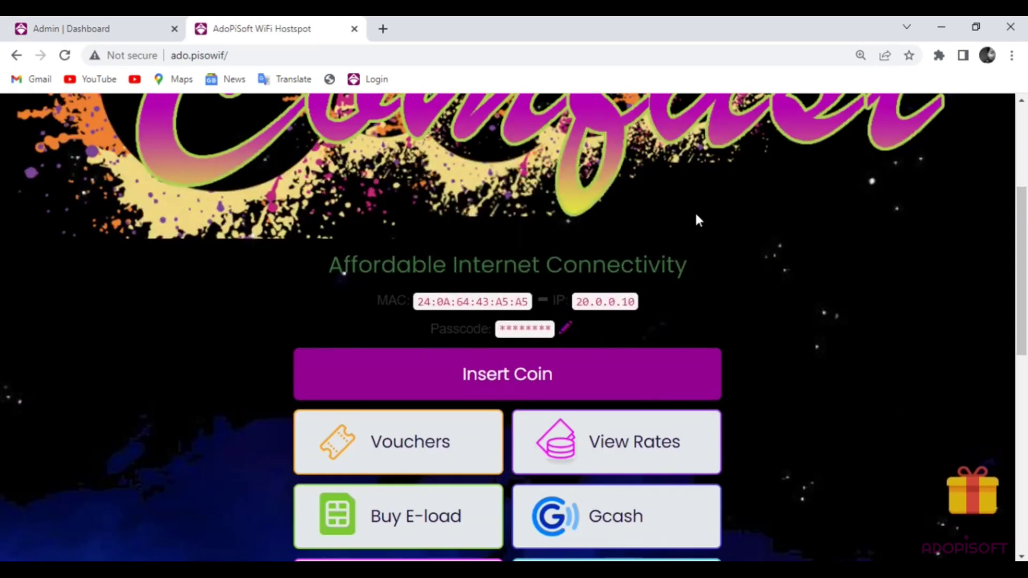
click(88, 29)
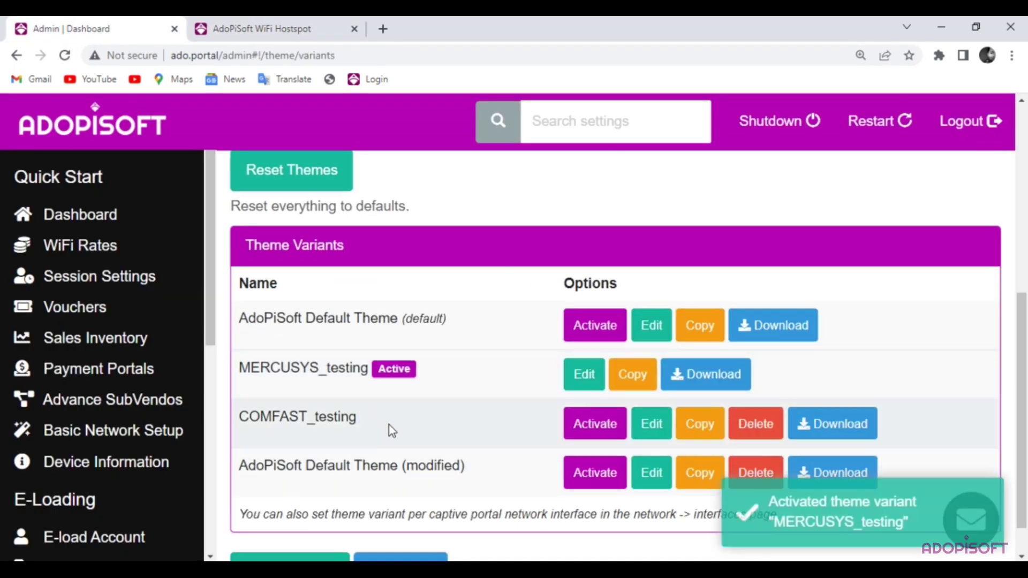
scroll(358, 267, up, 6)
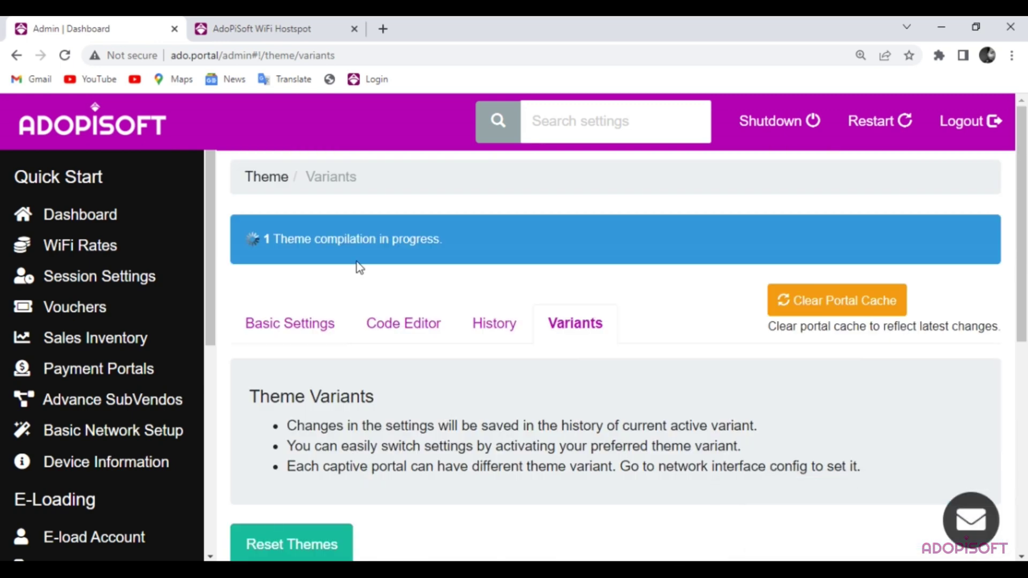